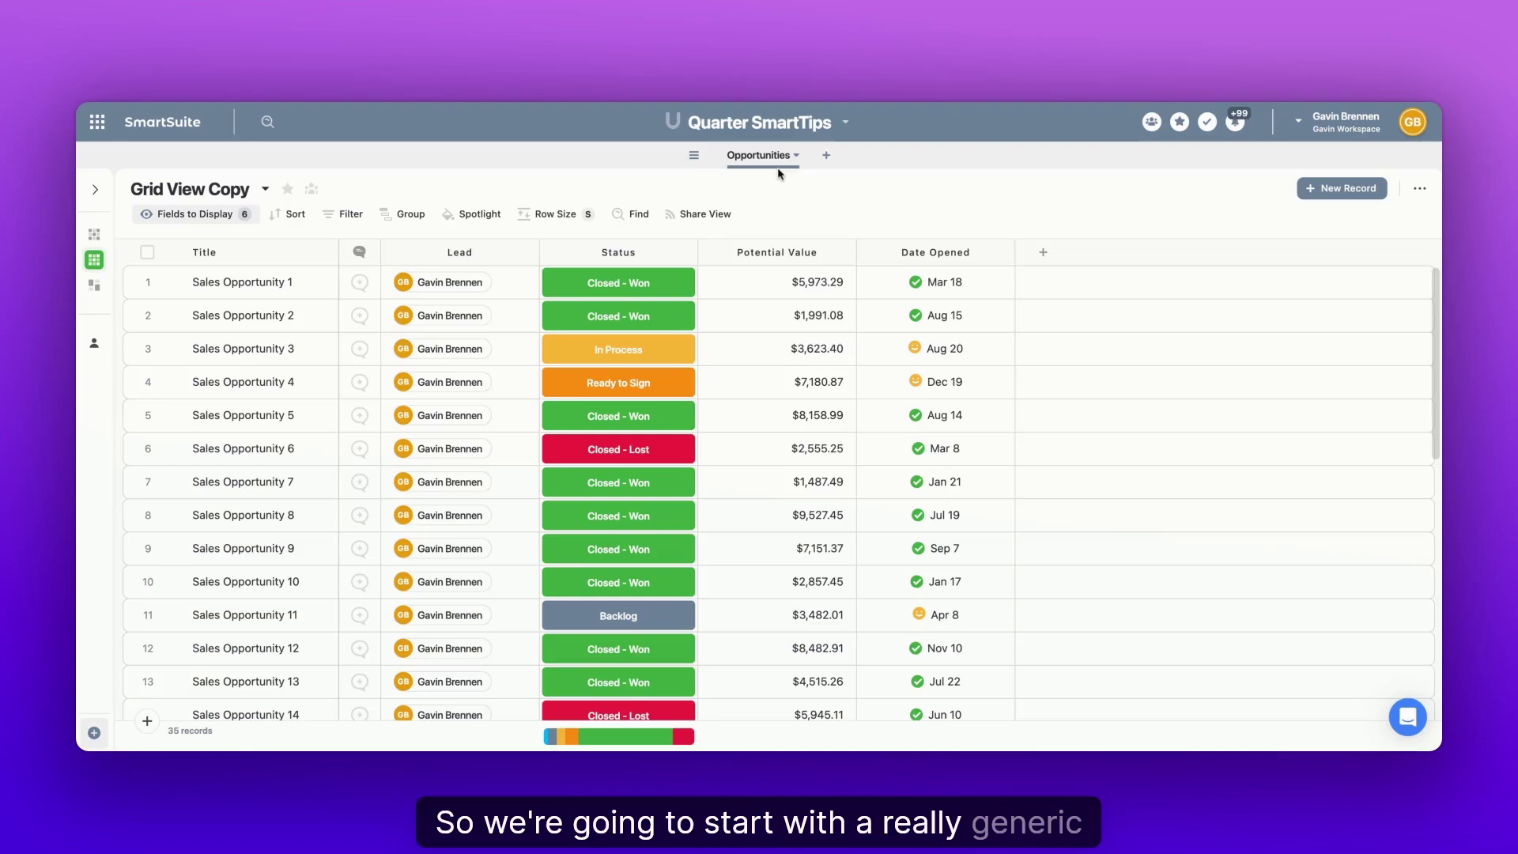
Switch to the grouped Grid View that shows the Quarter column
scroll(823, 361, down, 10)
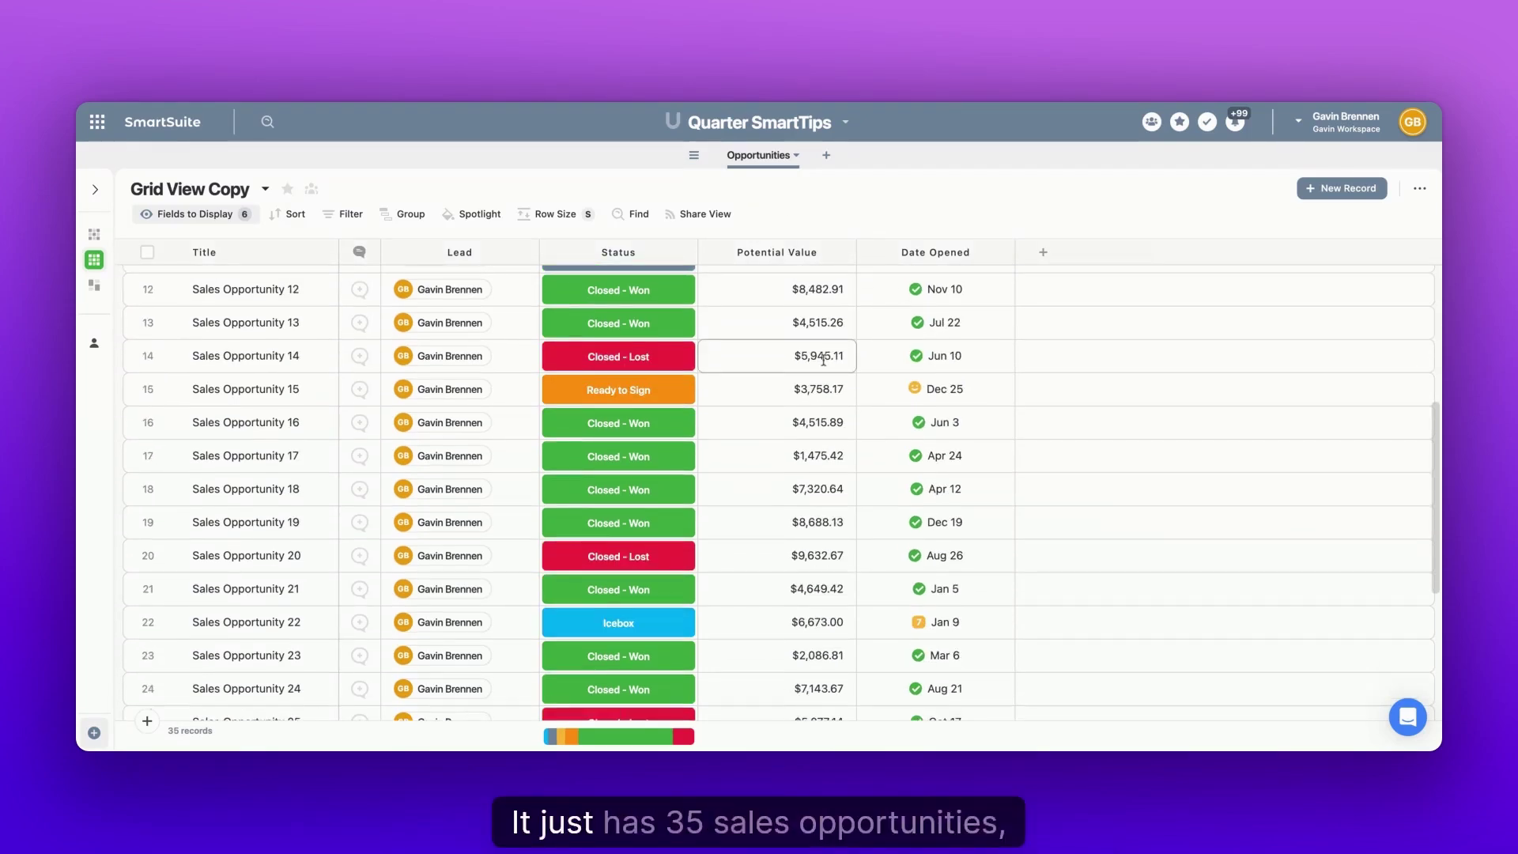
scroll(823, 360, up, 10)
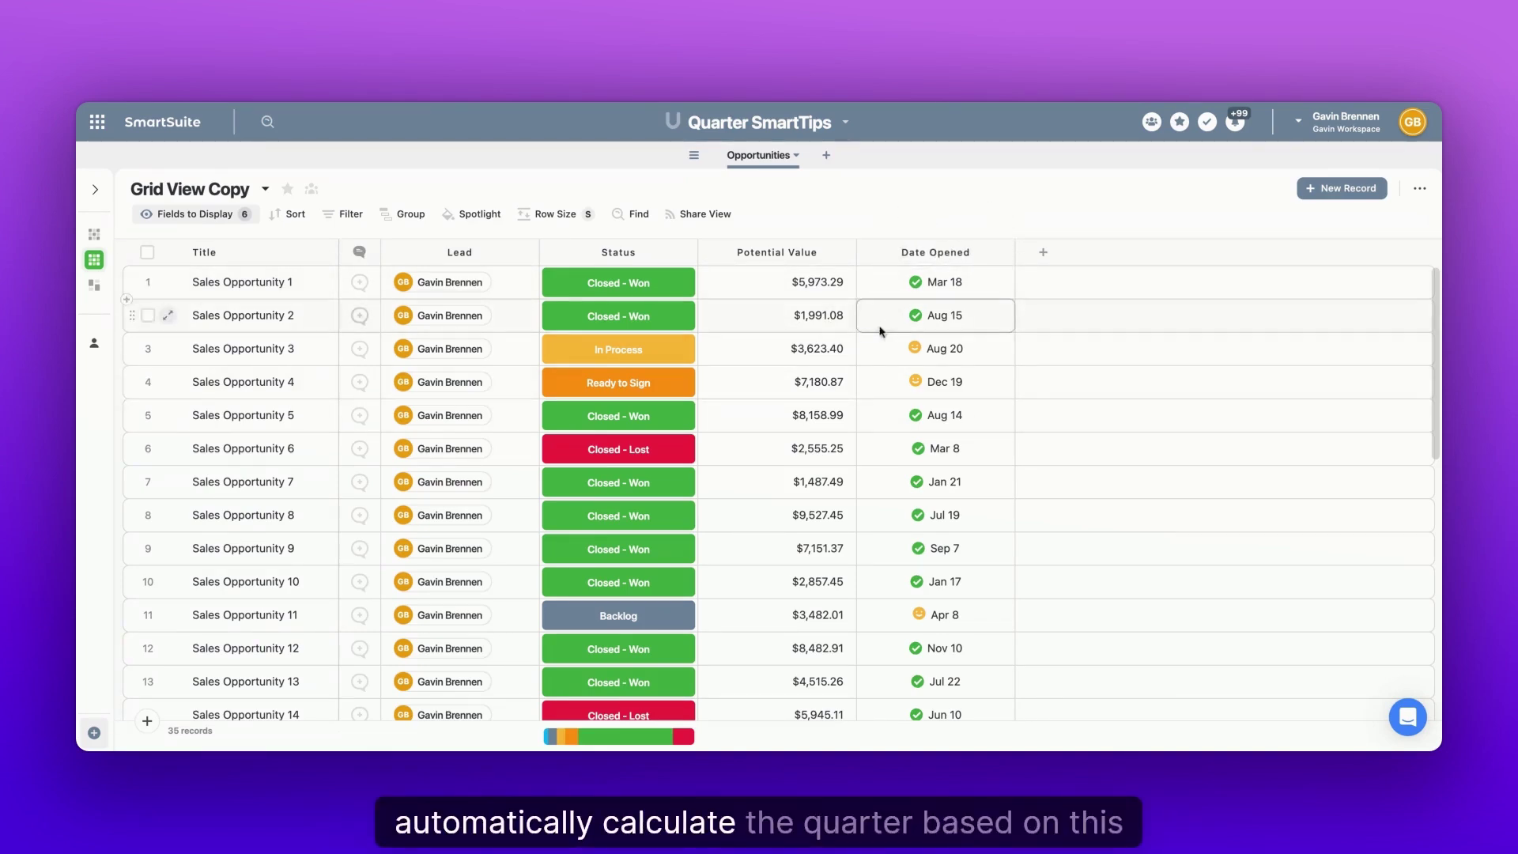
click(90, 235)
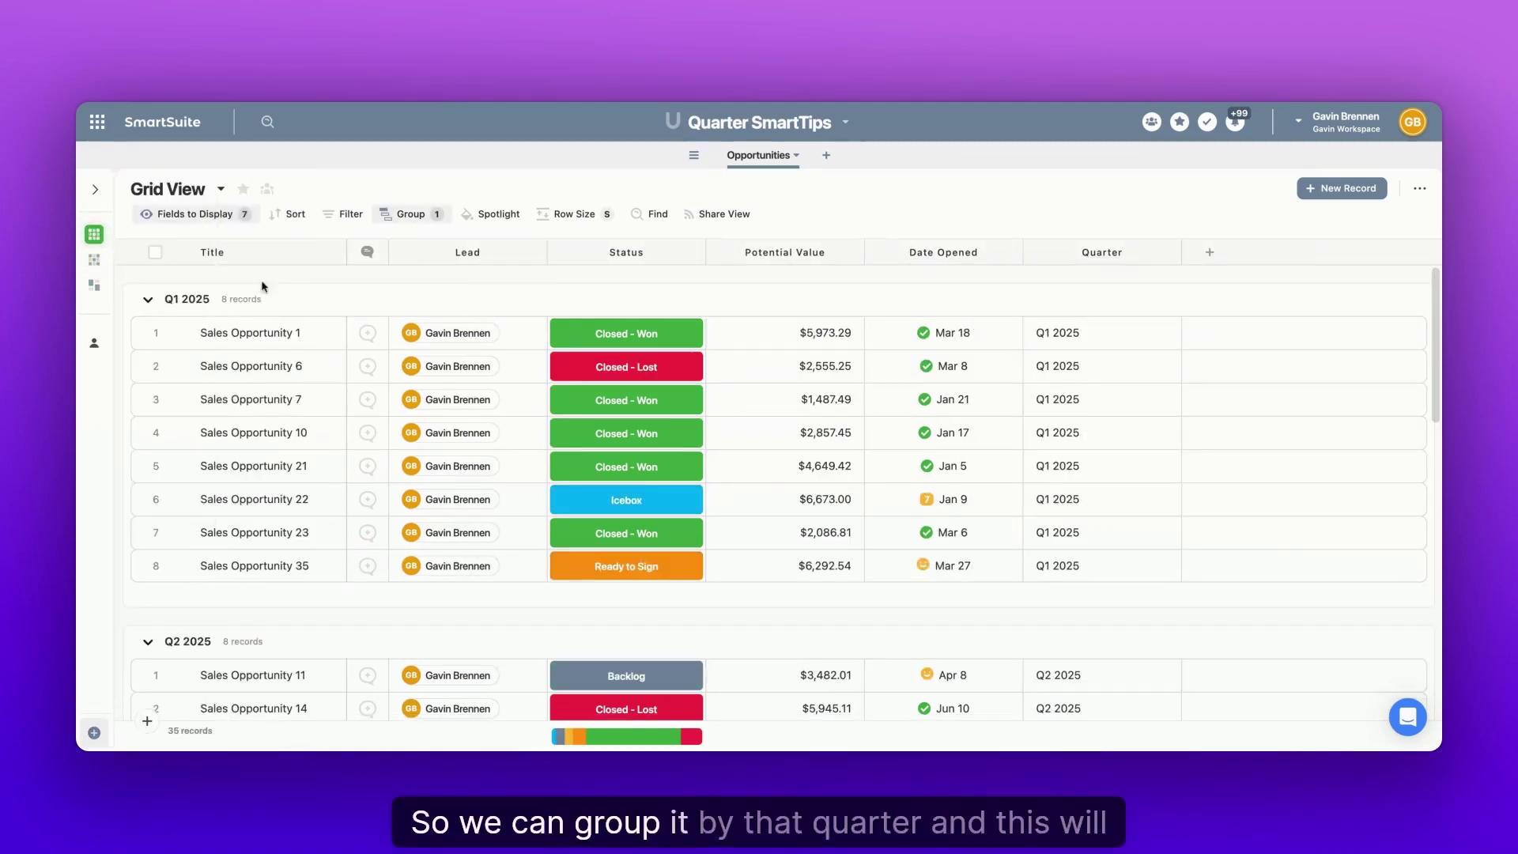
Change Sales Opportunity 35's Date Opened from Mar 27 to Jul 16
scroll(1061, 344, down, 1)
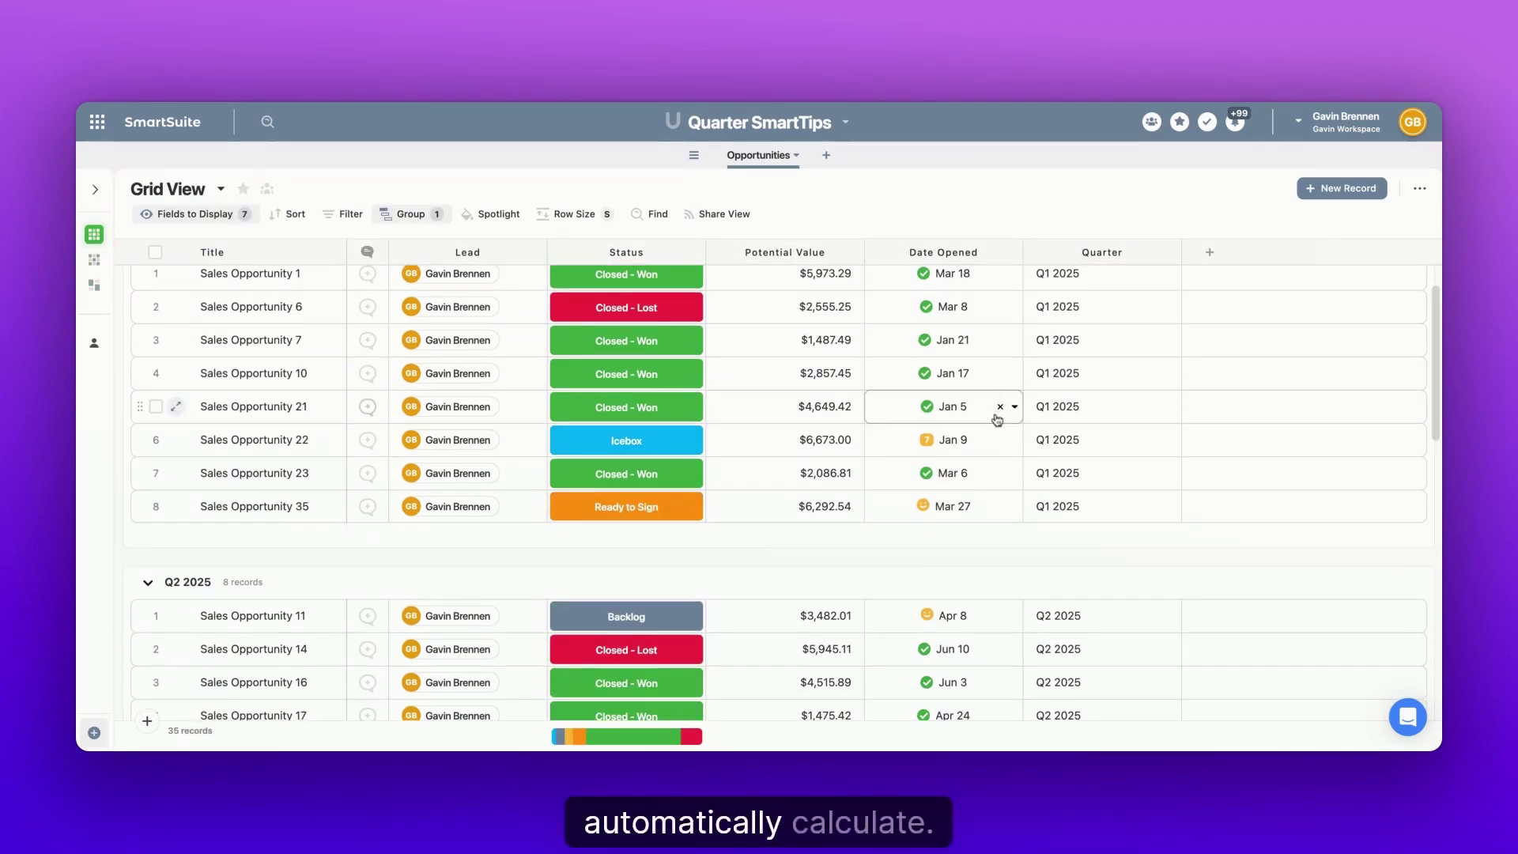
click(957, 506)
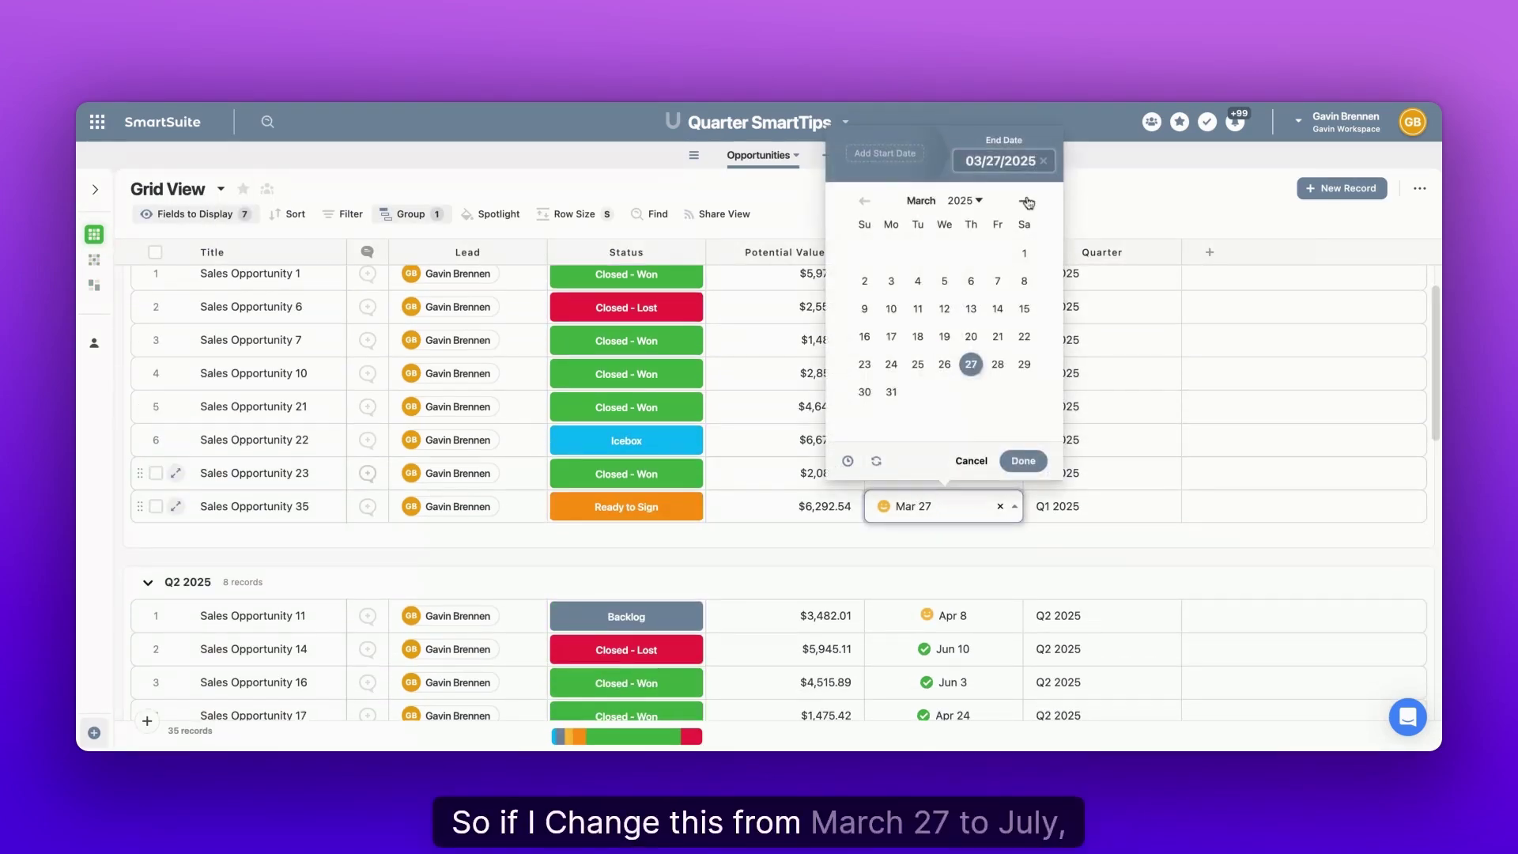
click(1026, 202)
click(1026, 202)
click(1026, 201)
click(1026, 202)
click(944, 310)
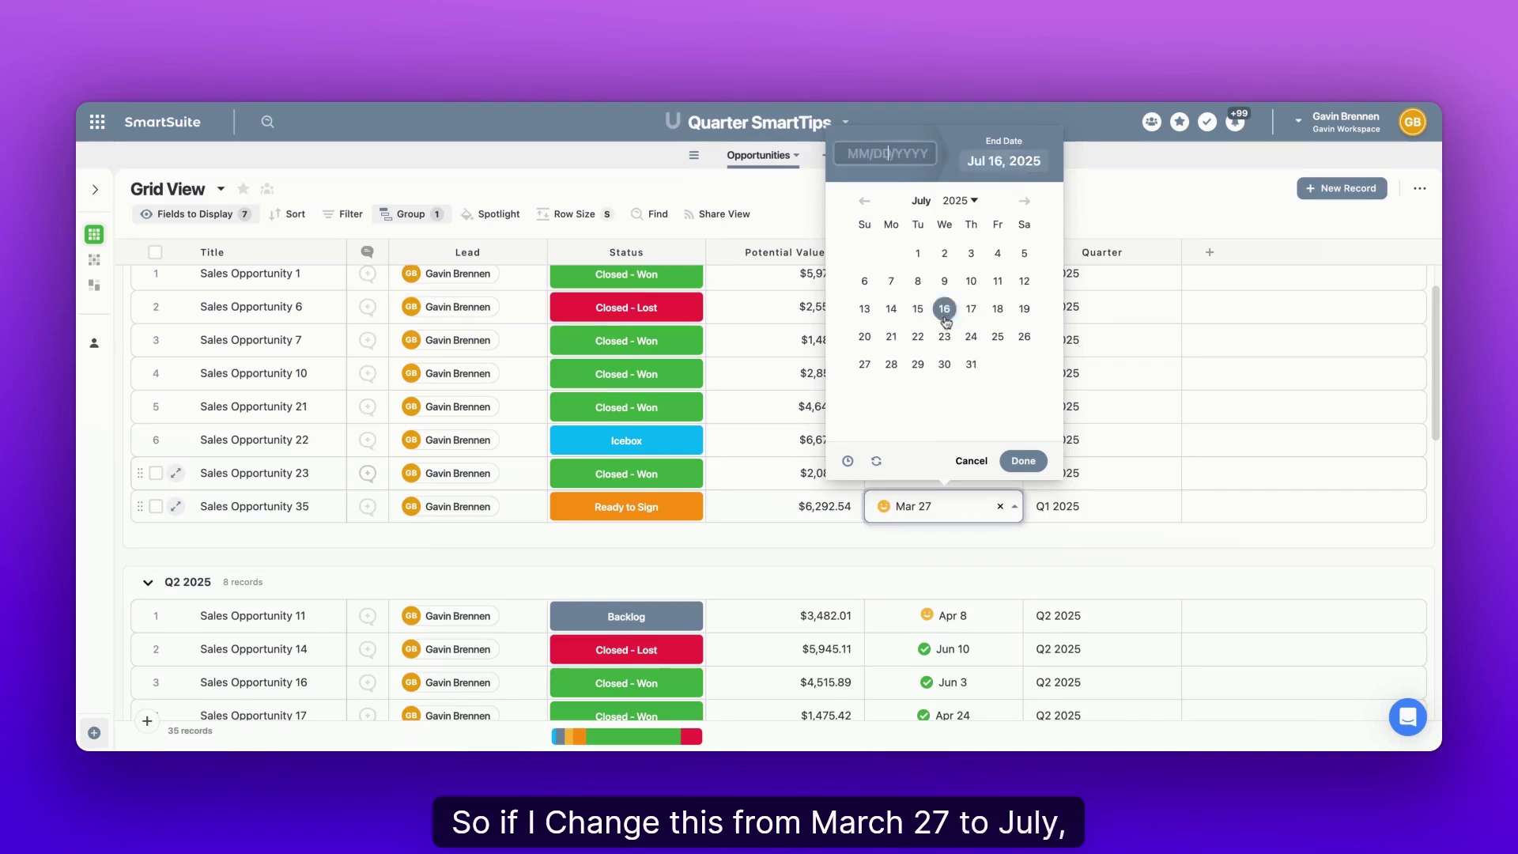
click(1024, 461)
scroll(1066, 514, down, 5)
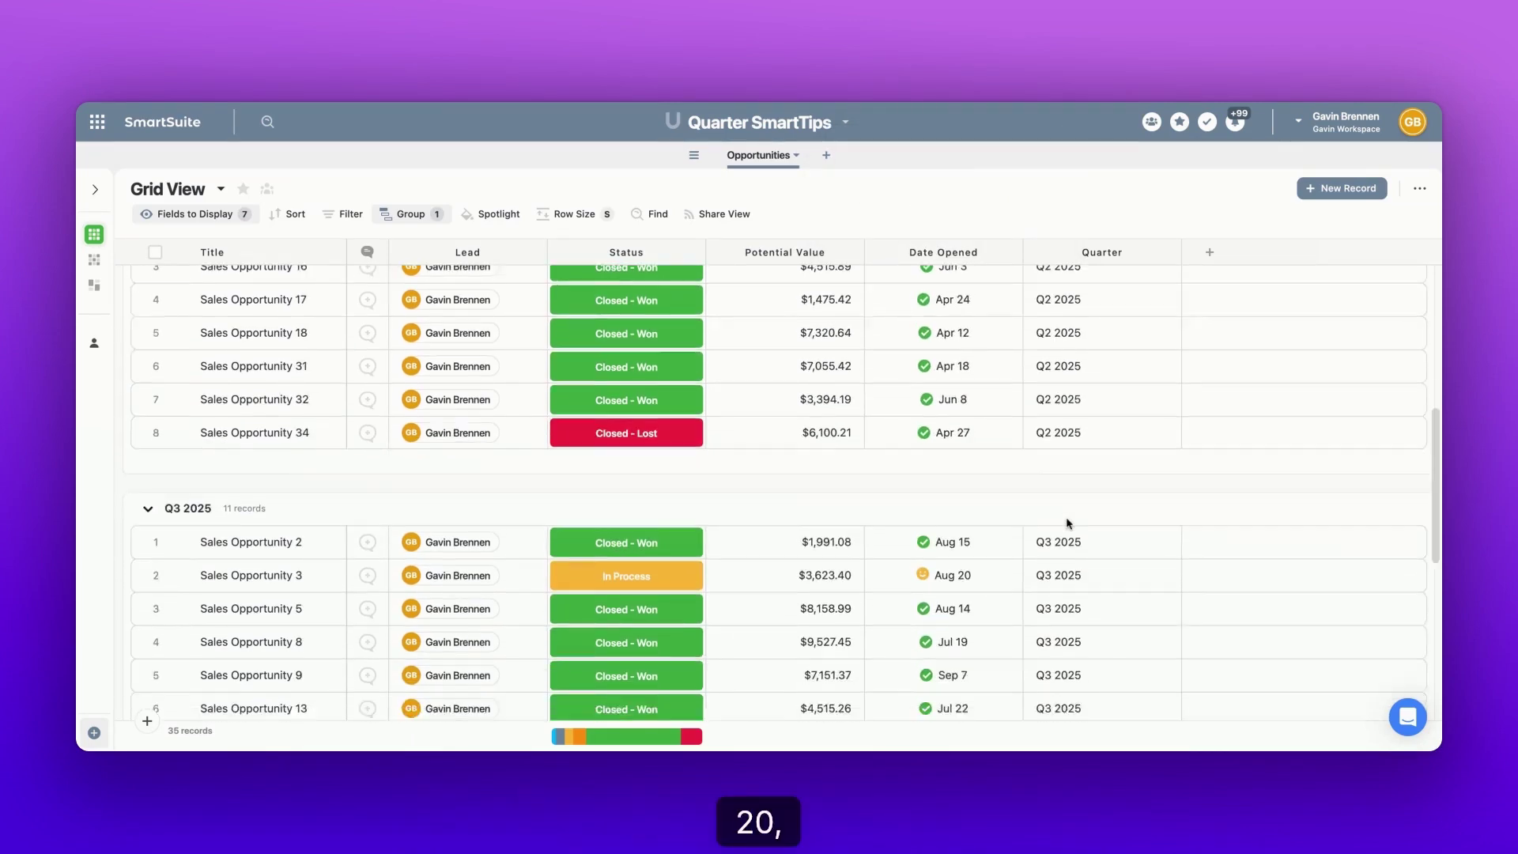
scroll(1066, 524, down, 3)
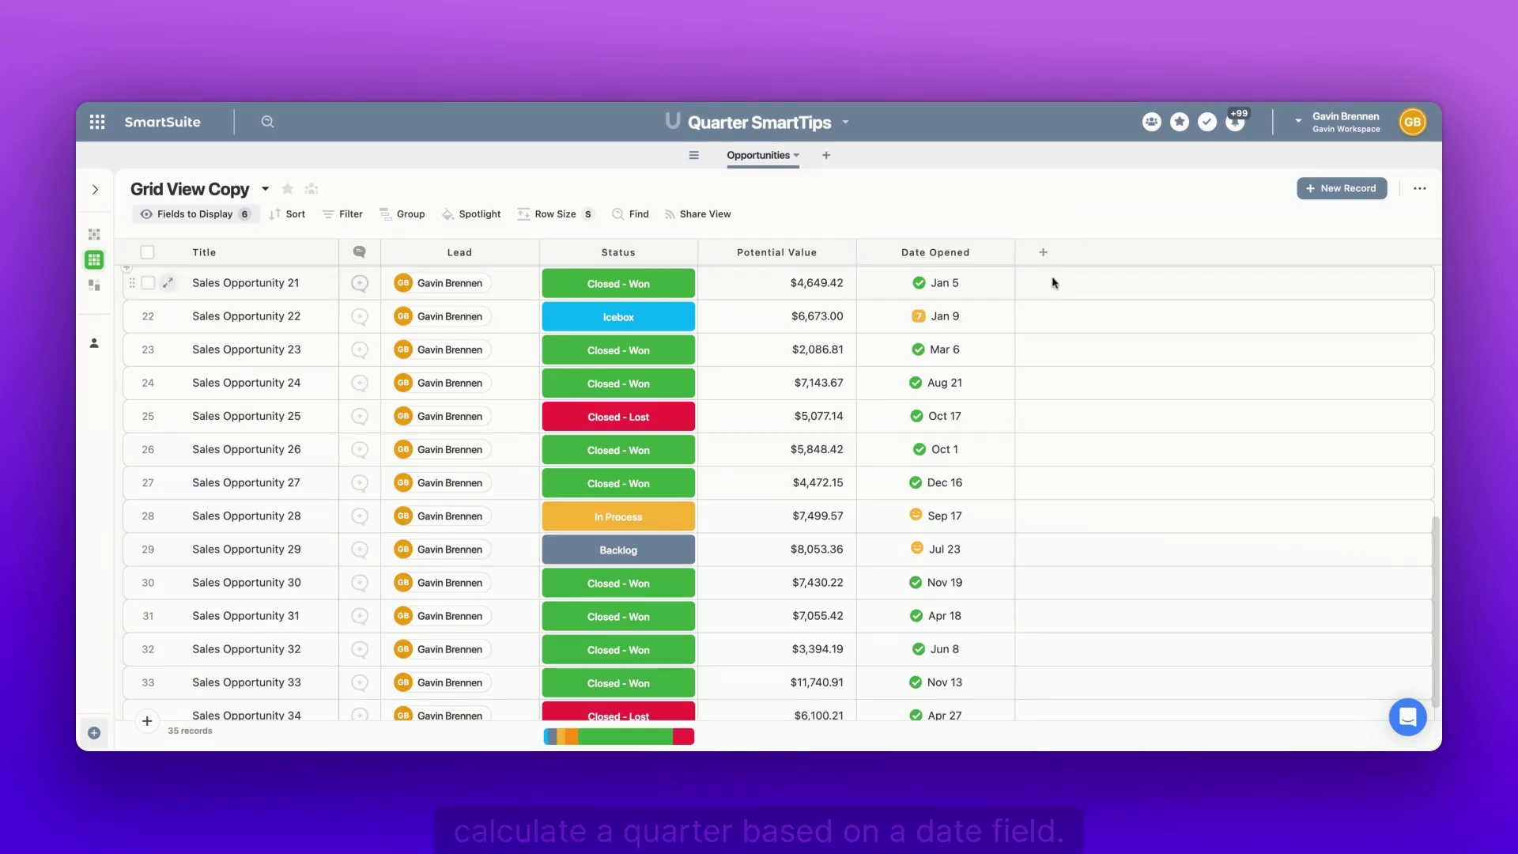
Add a Formula field named 'Quarter Test' and switch on the Advanced Editor
click(1043, 252)
text(form)
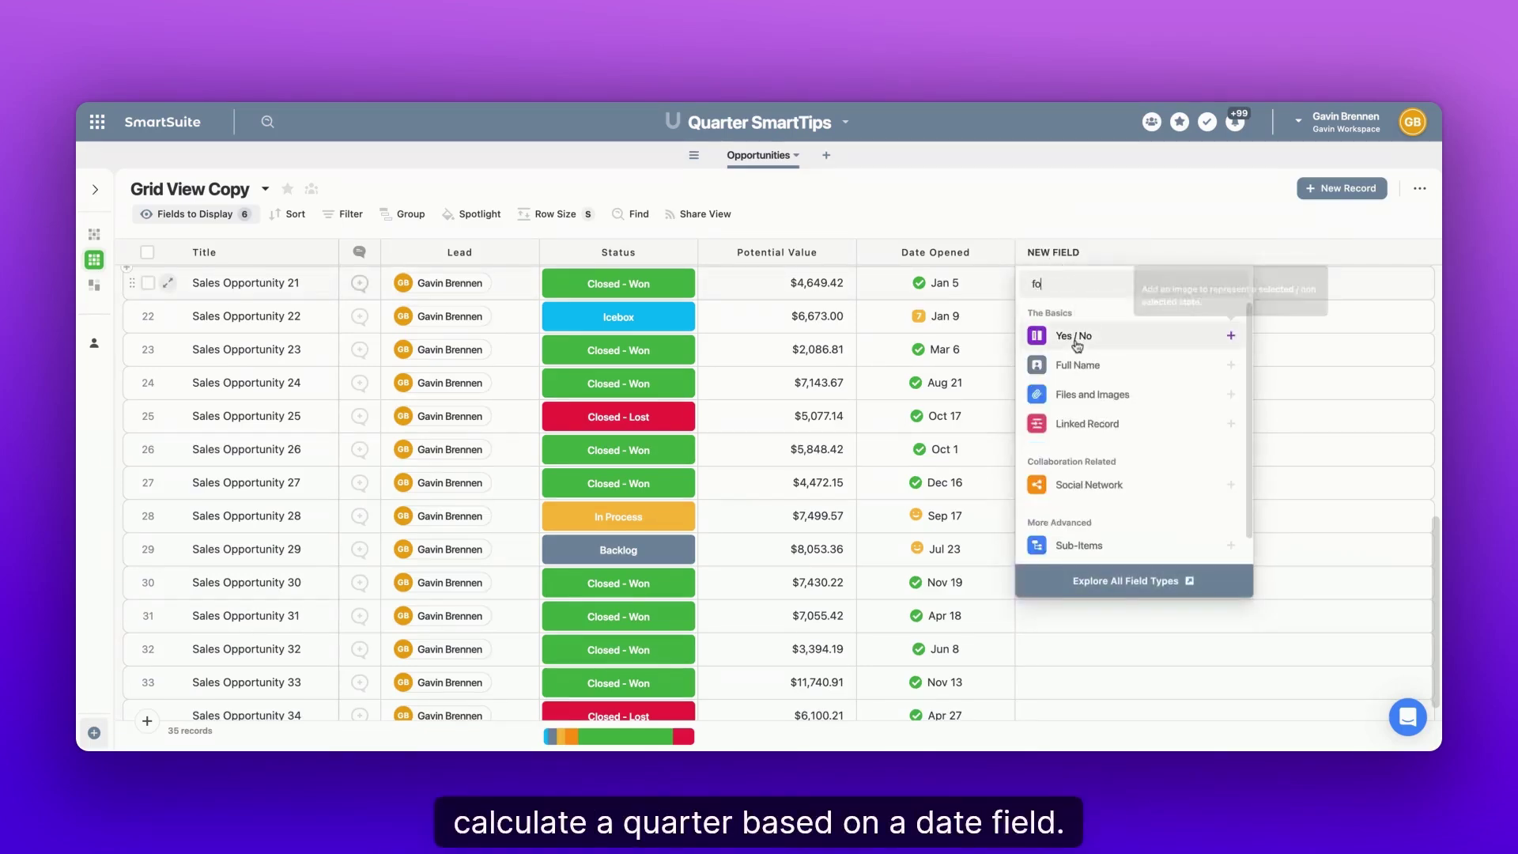
click(1077, 376)
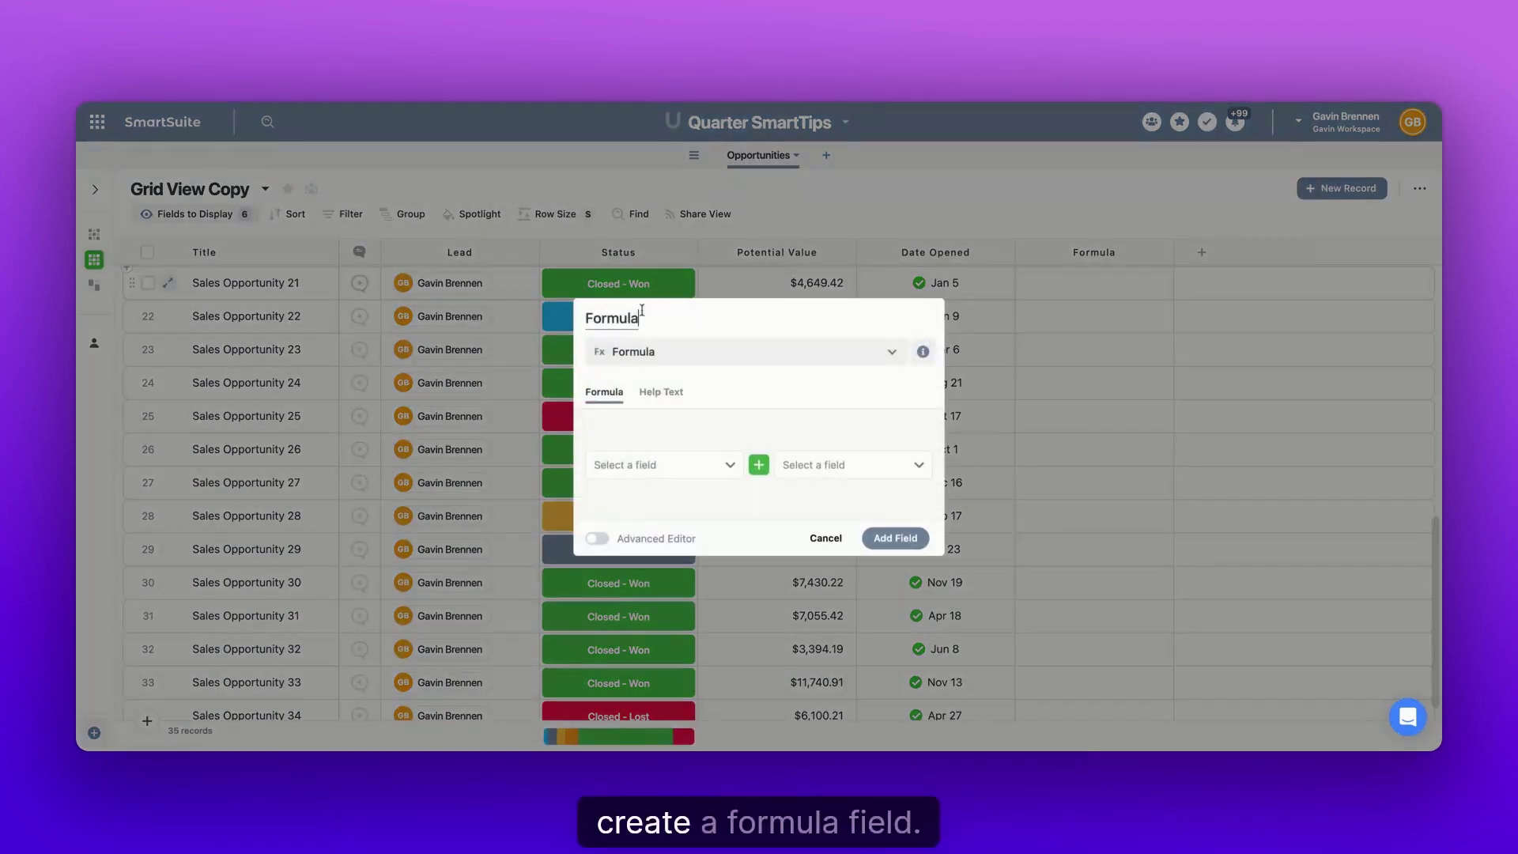
double_click(613, 319)
text(Quarter Test)
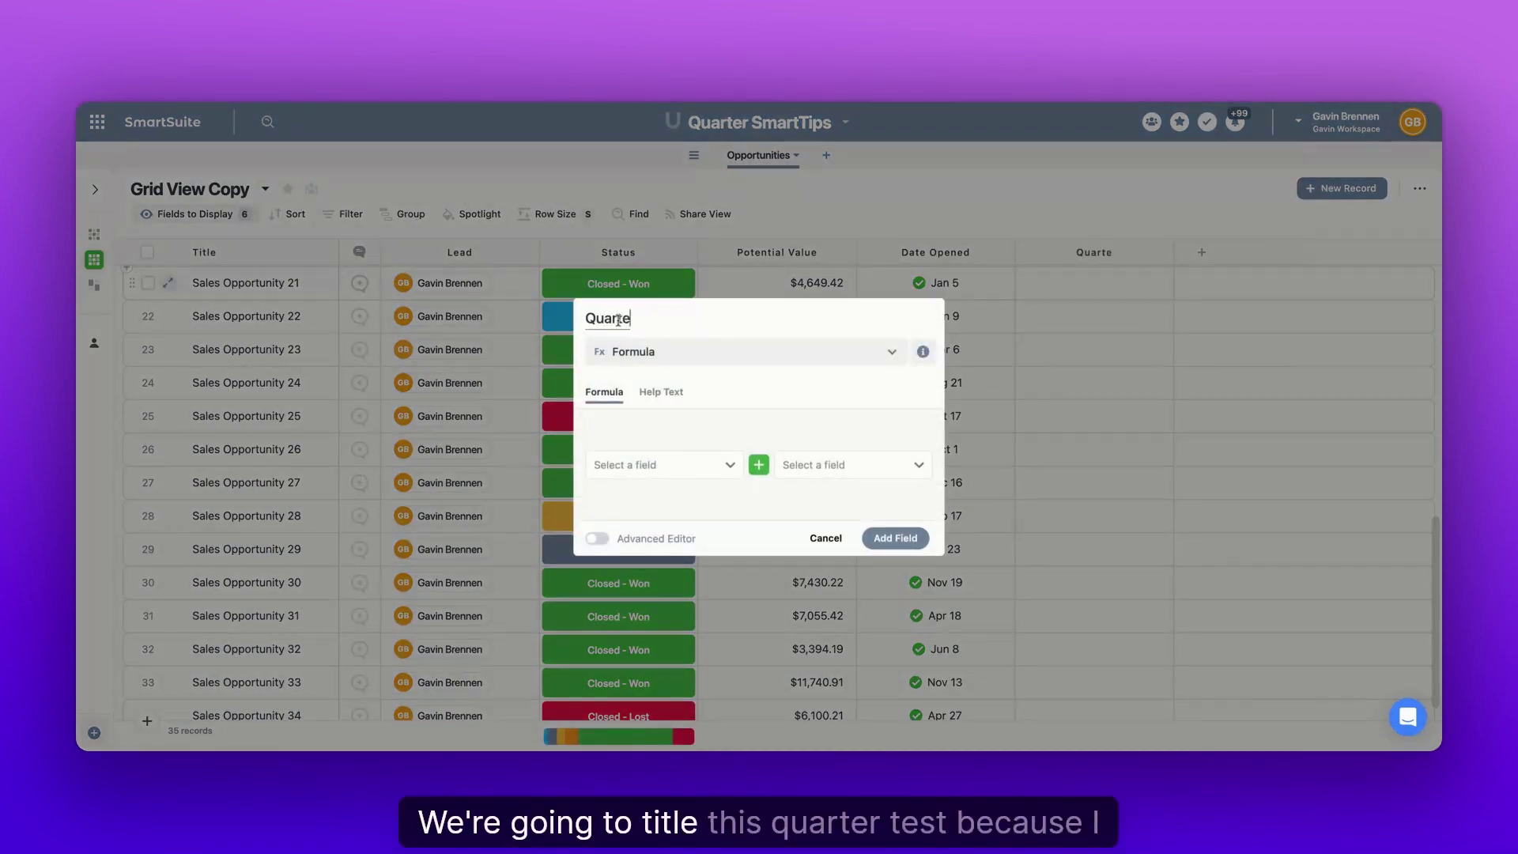
click(595, 538)
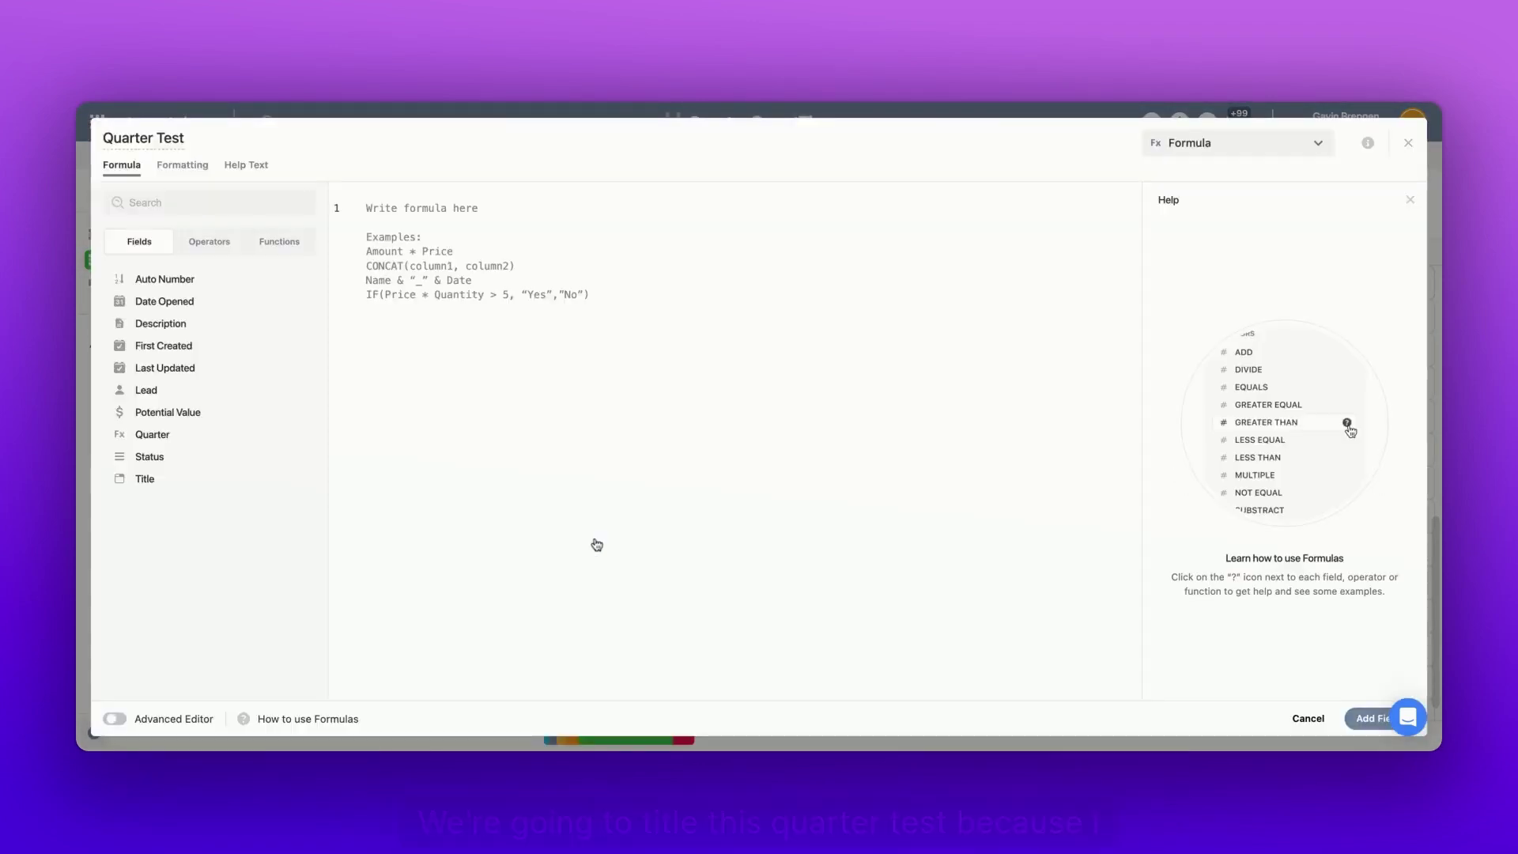
Enter the formula QUARTER([Date Opened]) and save the new field
click(580, 250)
text(quart)
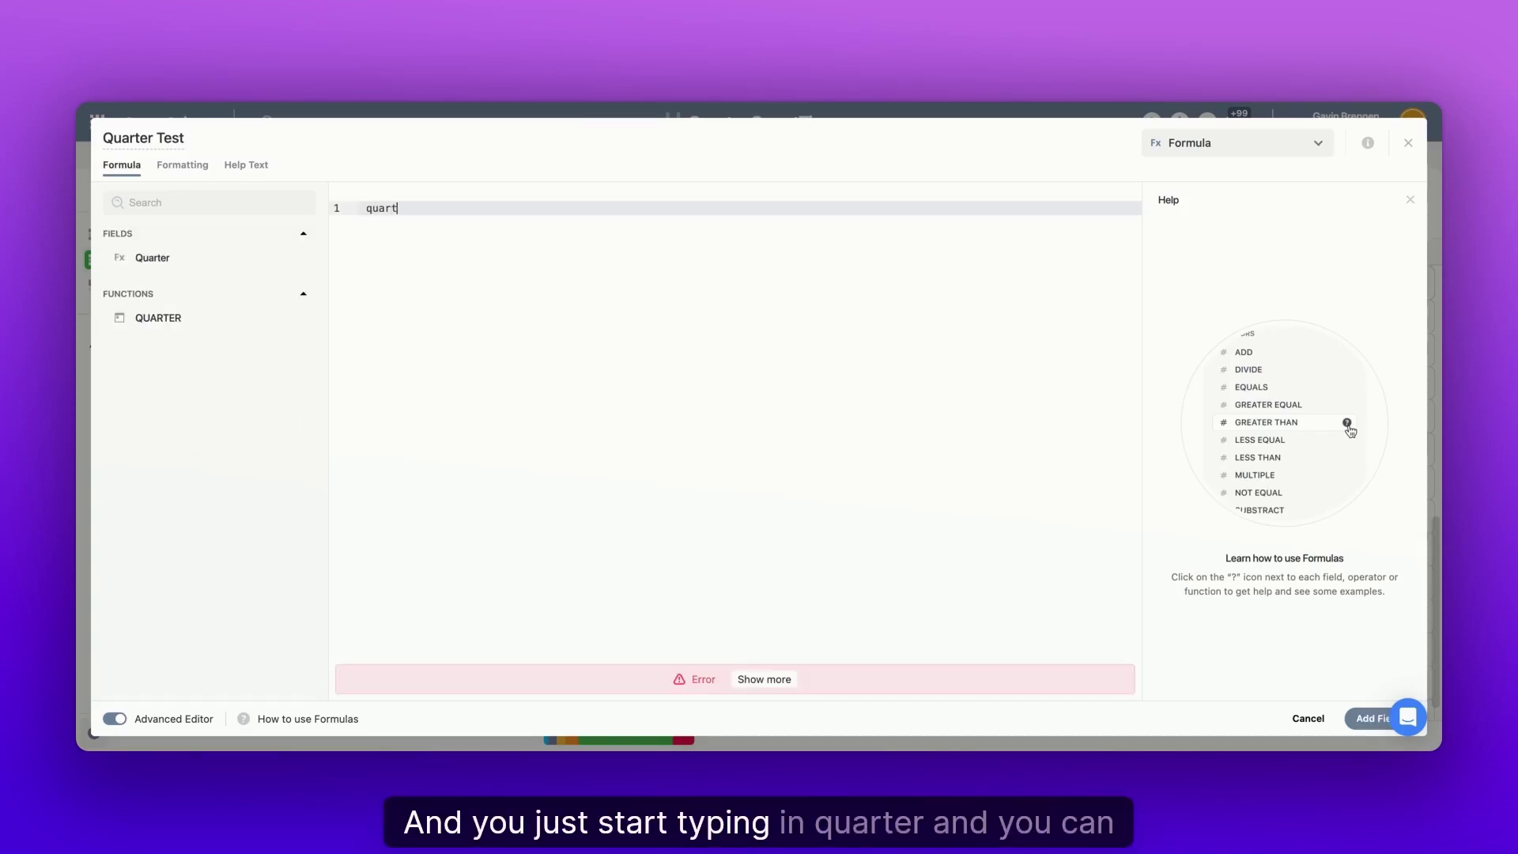
text(er)
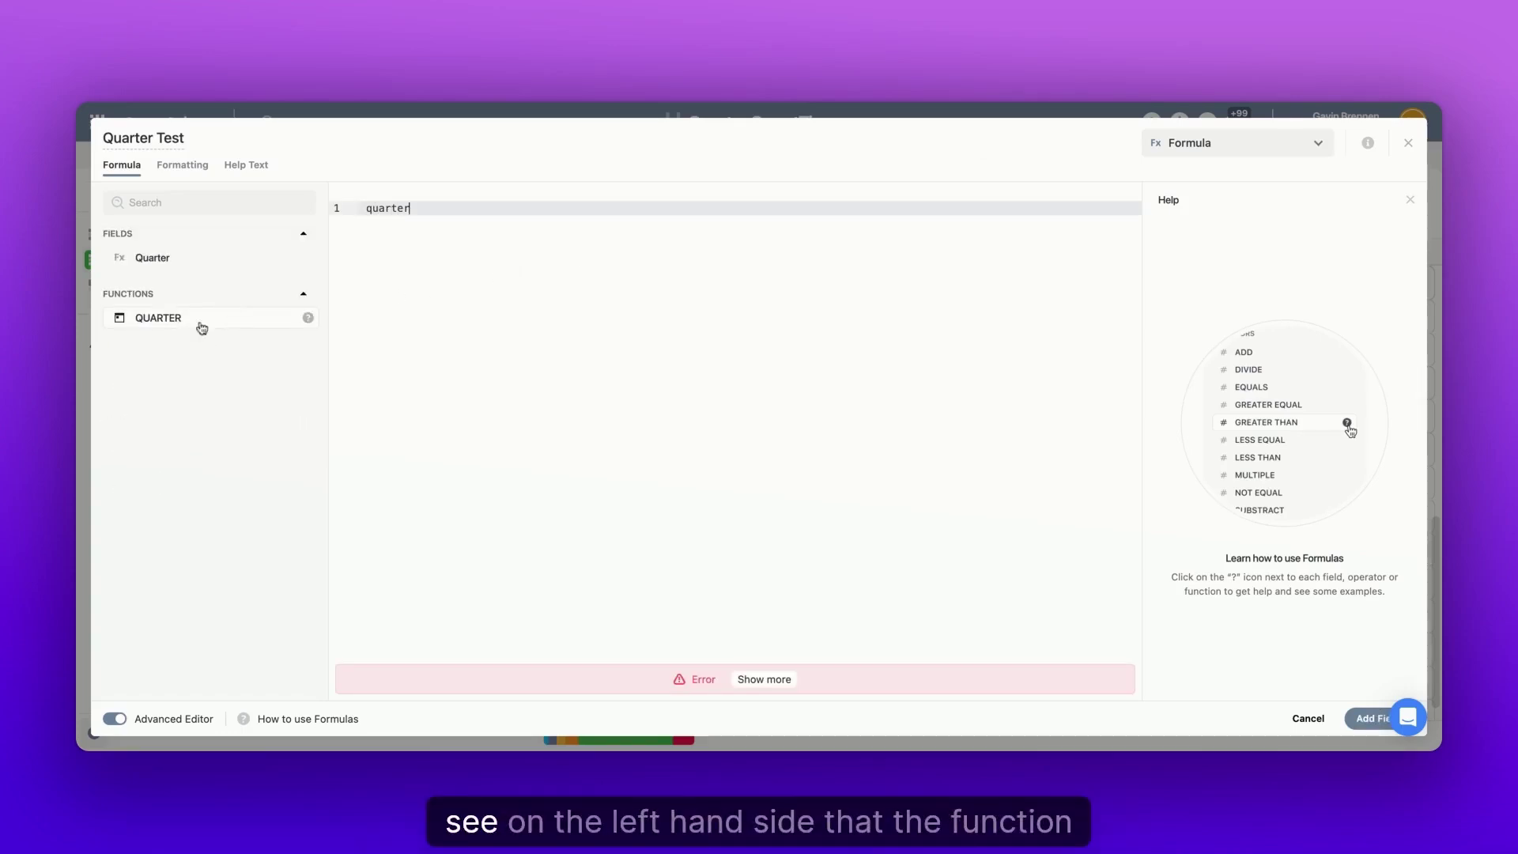
click(170, 325)
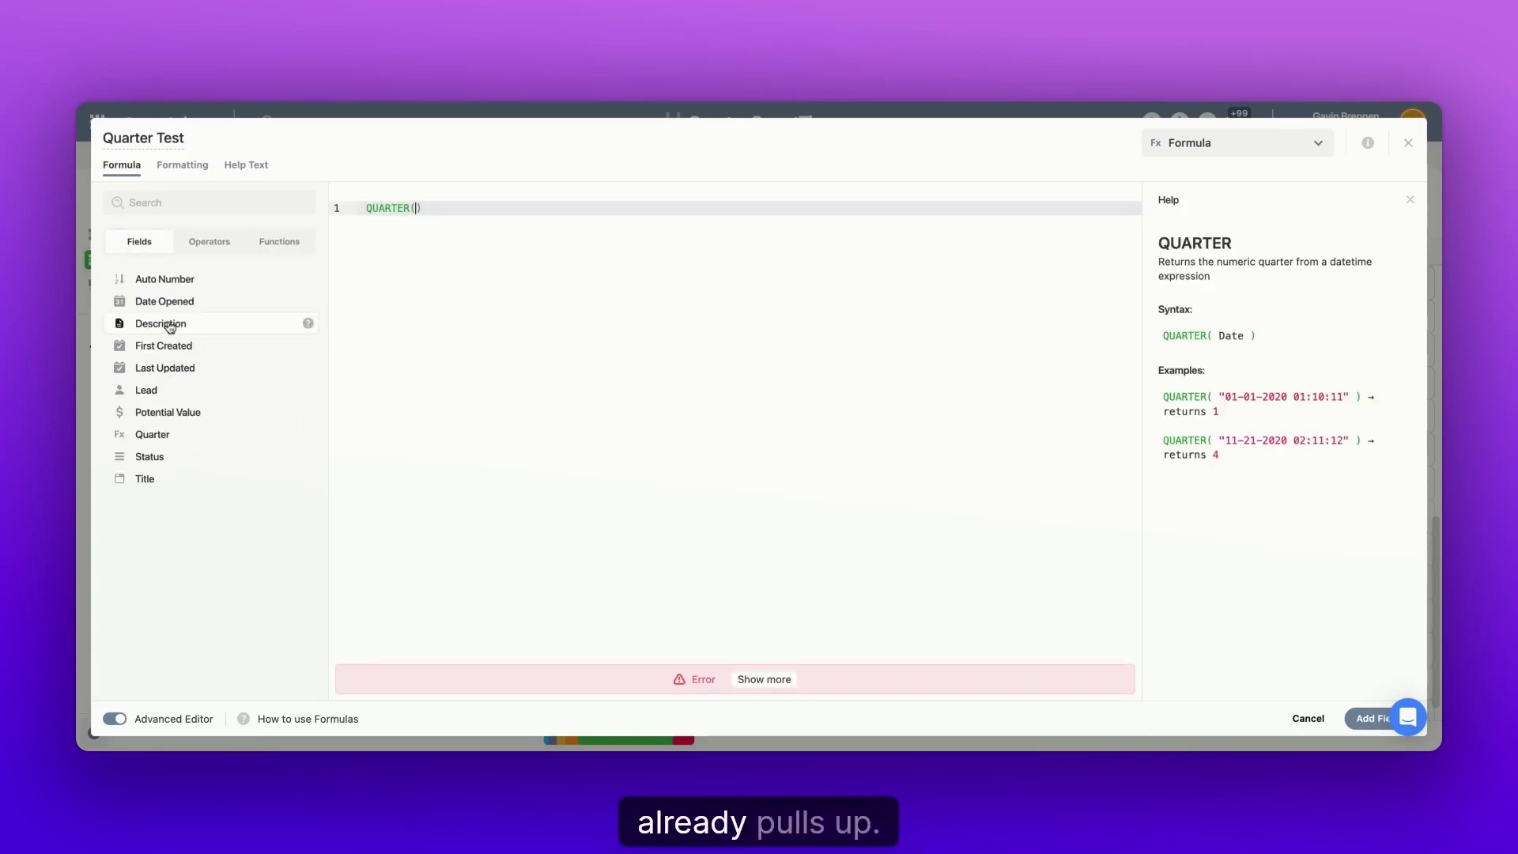
drag(364, 207, 427, 208)
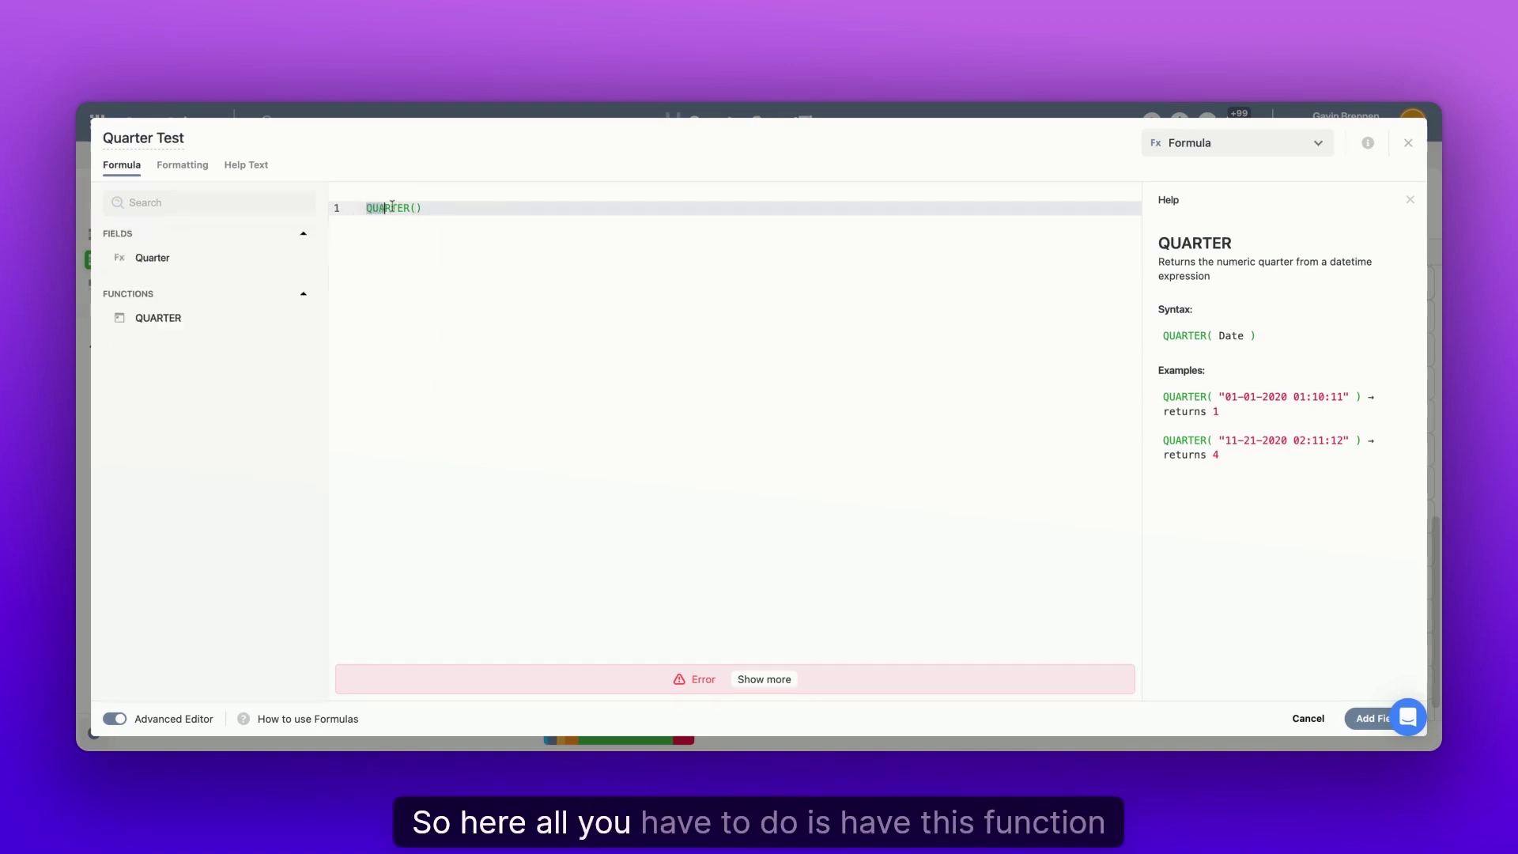
click(418, 209)
text(dat)
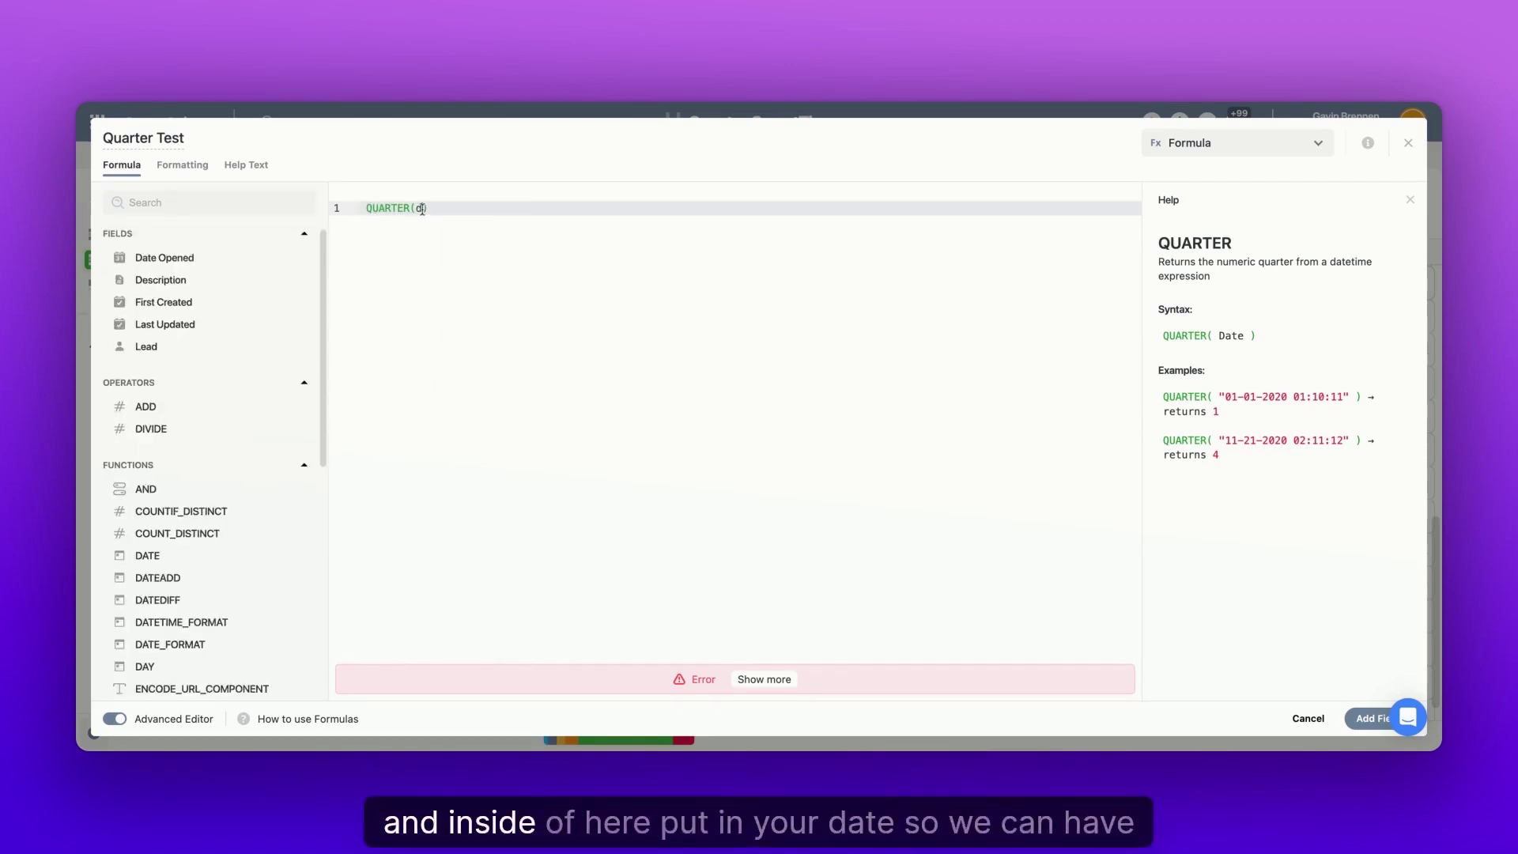
click(213, 261)
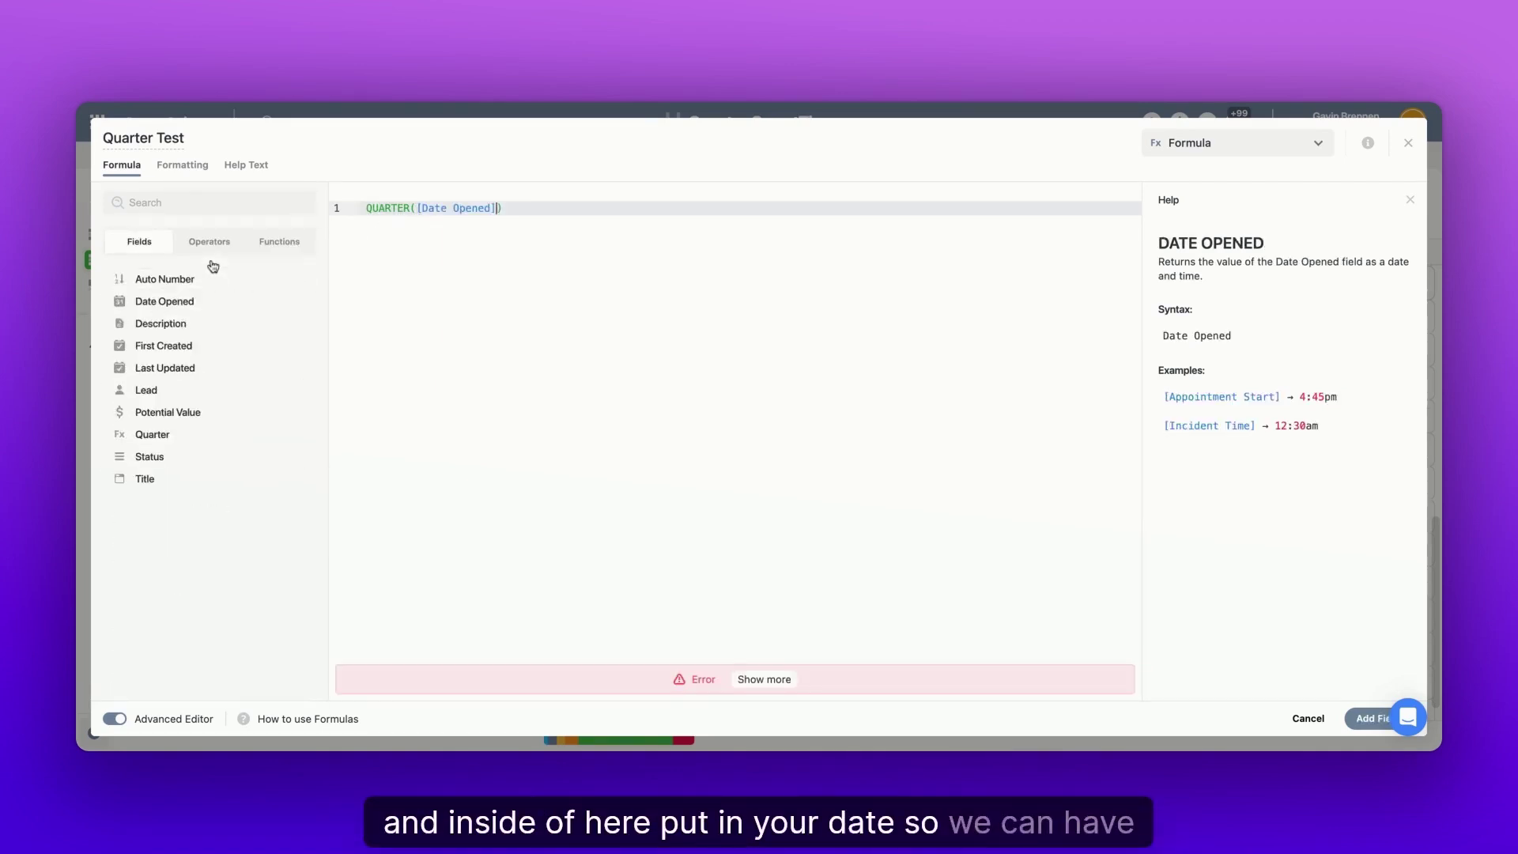
drag(371, 212, 505, 211)
click(506, 209)
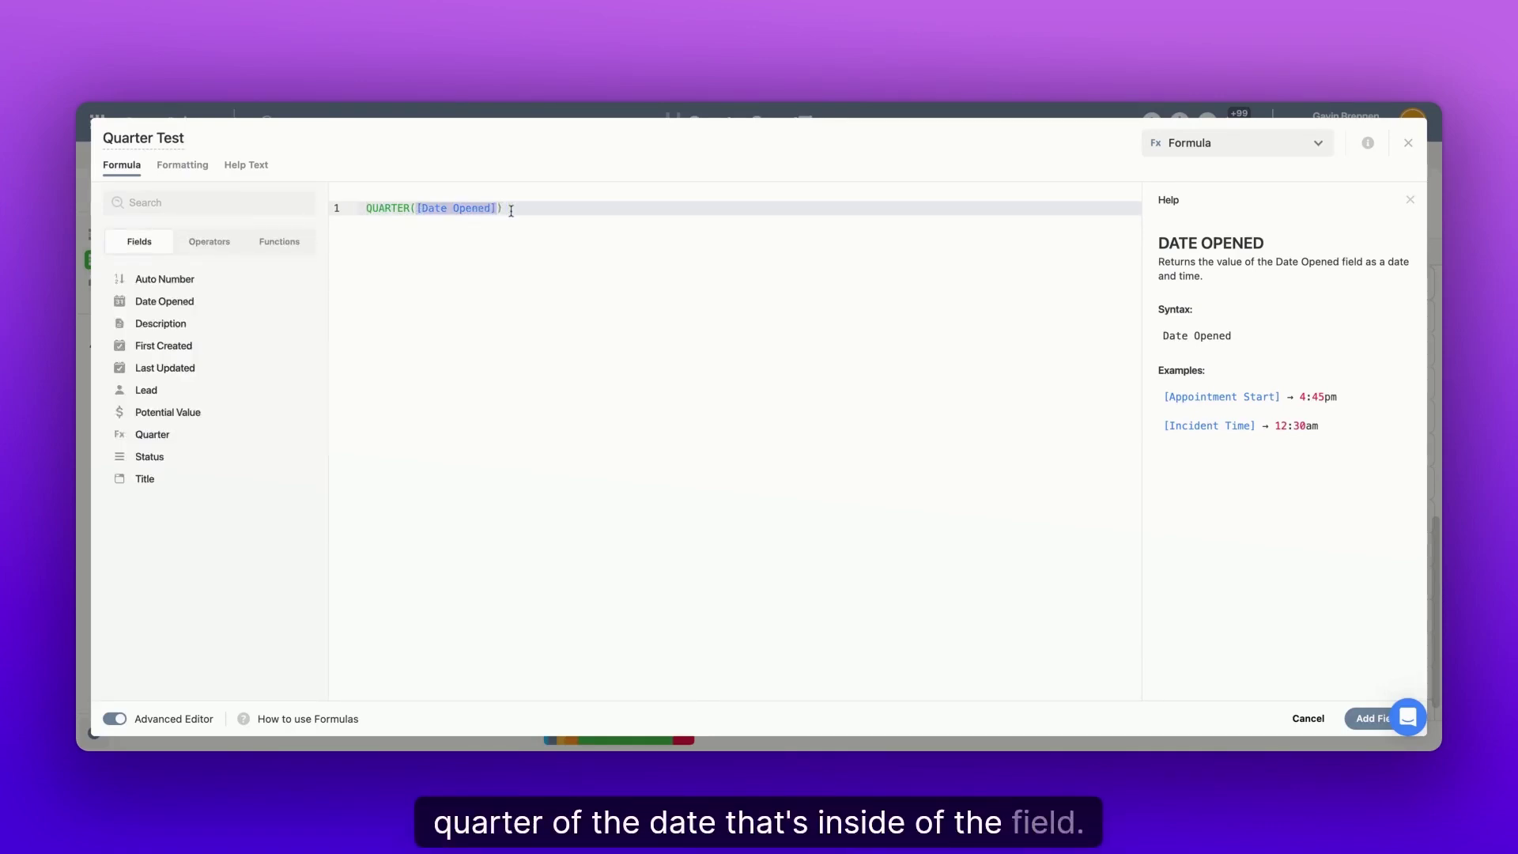
click(1372, 723)
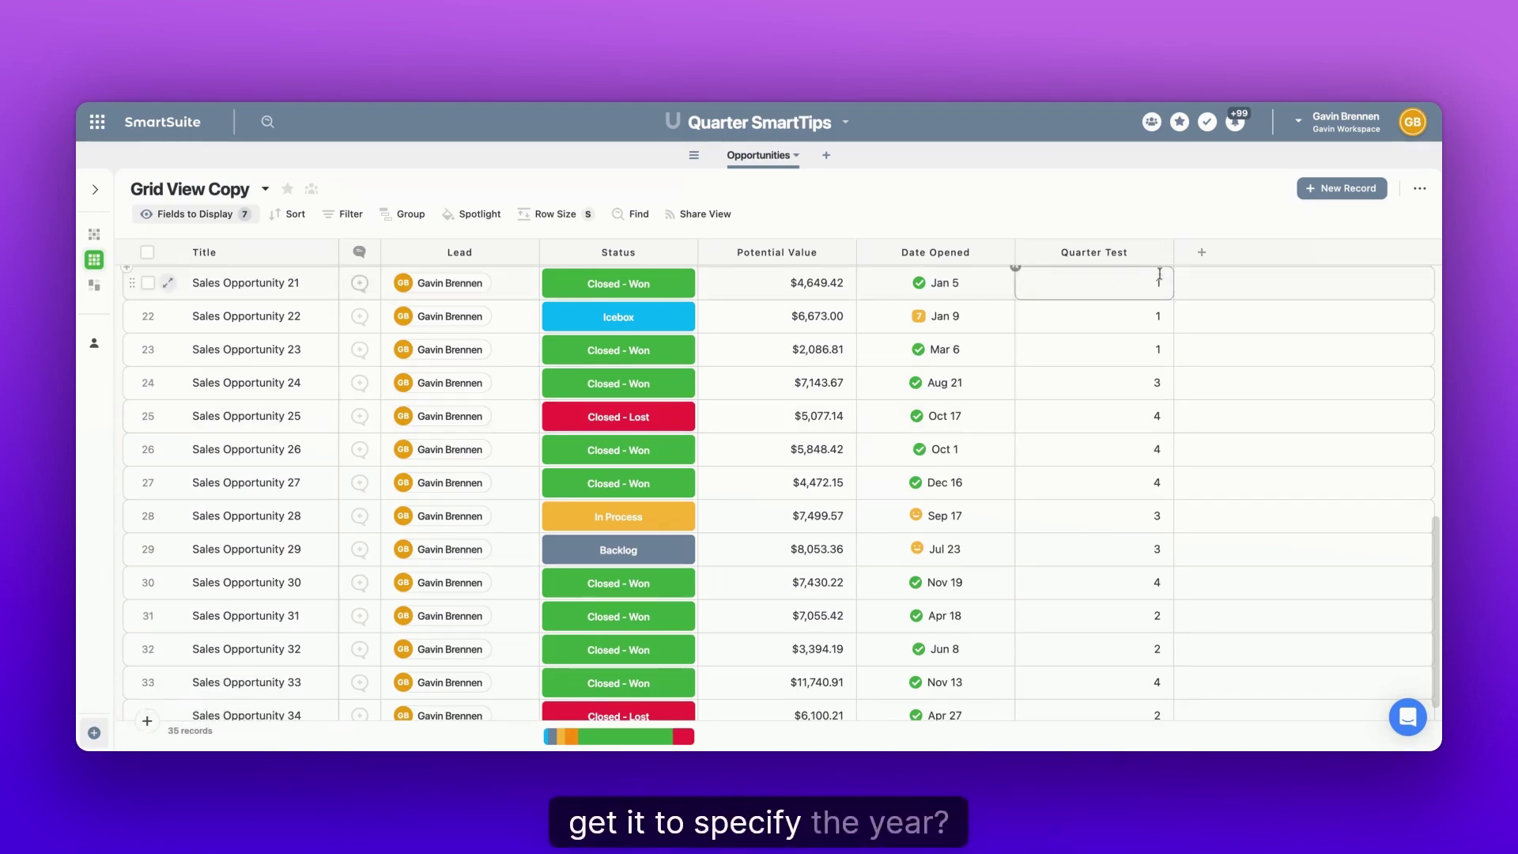
Reopen the Quarter Test formula and insert CONCAT in front of QUARTER
click(1166, 253)
click(1103, 291)
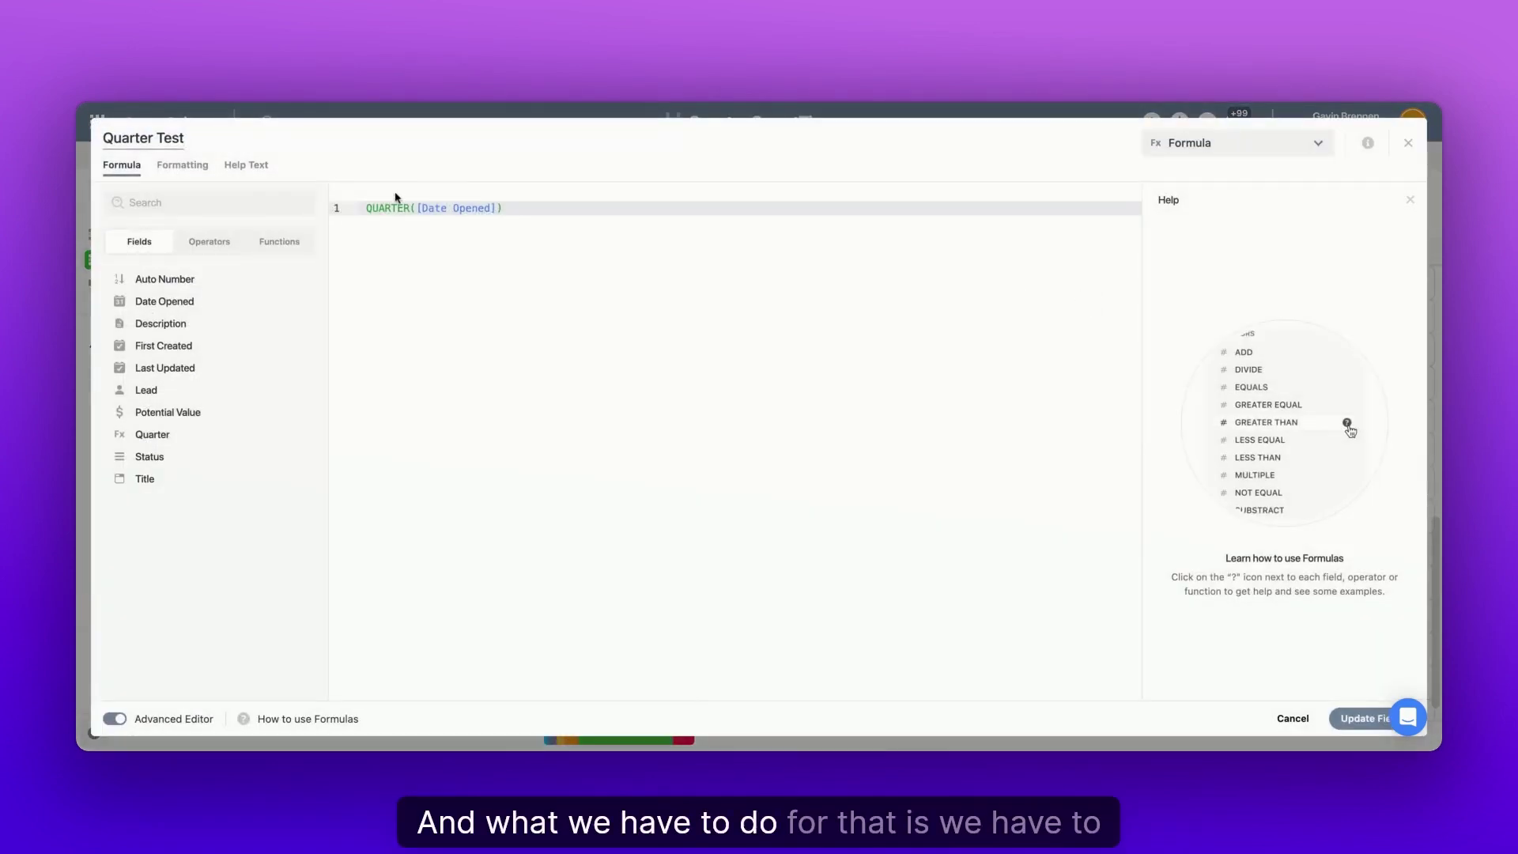
text(concat)
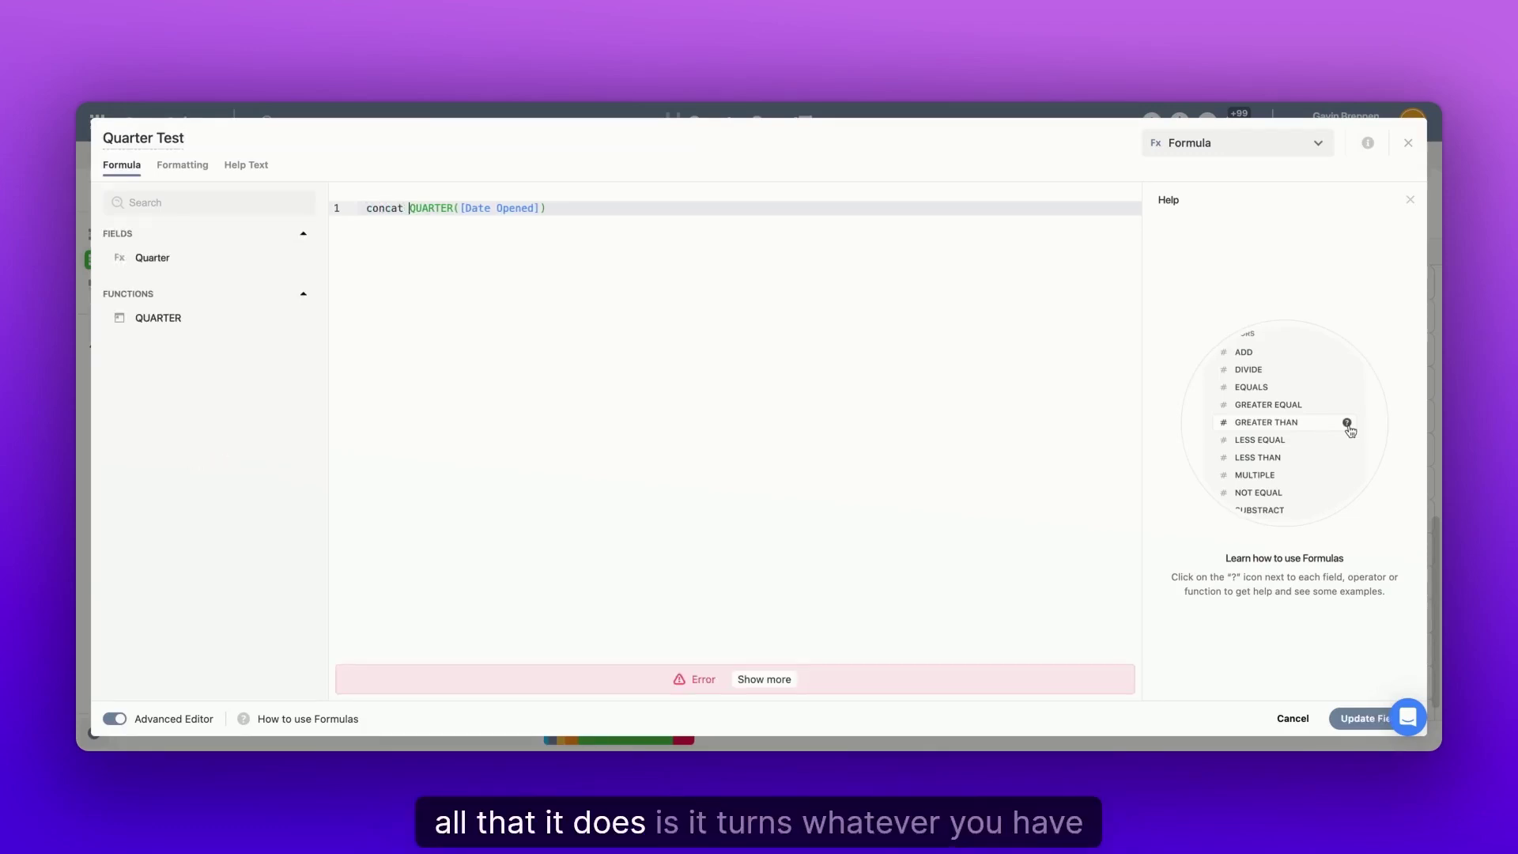
click(395, 210)
click(248, 253)
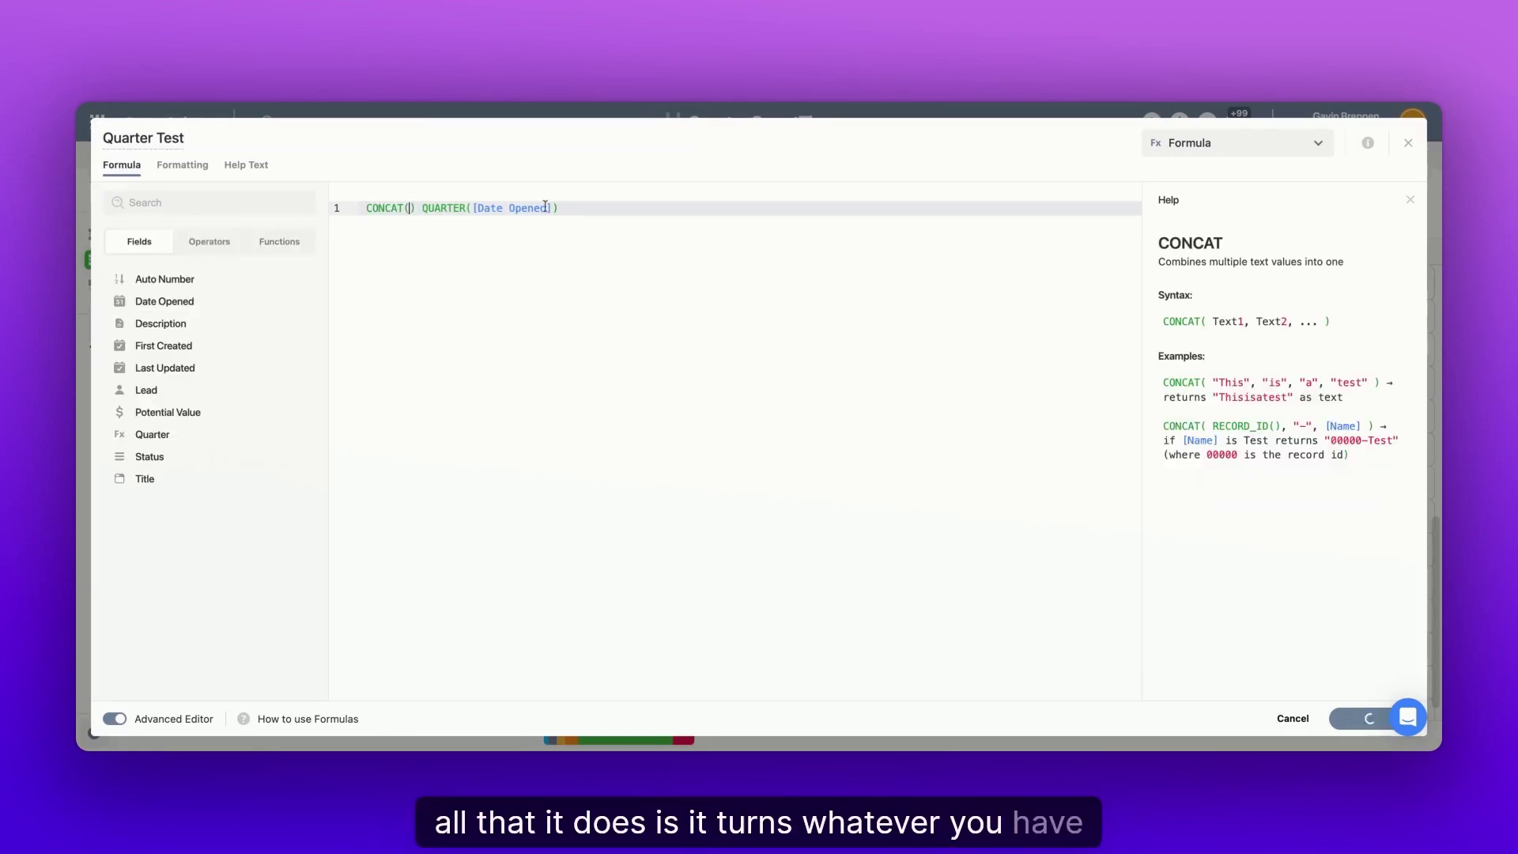
key(Delete)
Complete the formula as CONCAT("Q", QUARTER([Date Opened])) and update the field
click(545, 208)
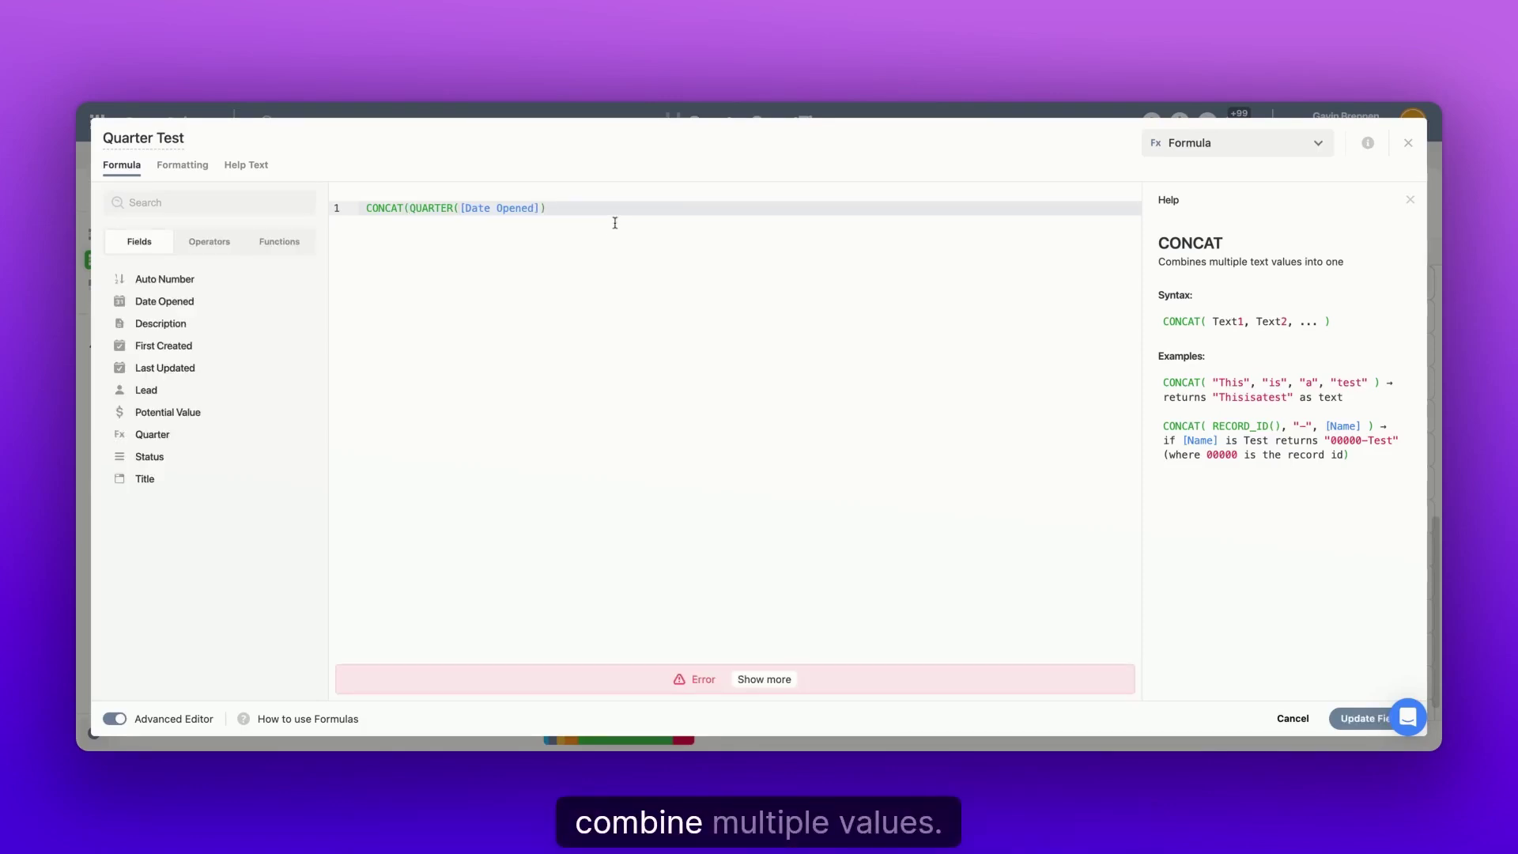
click(572, 212)
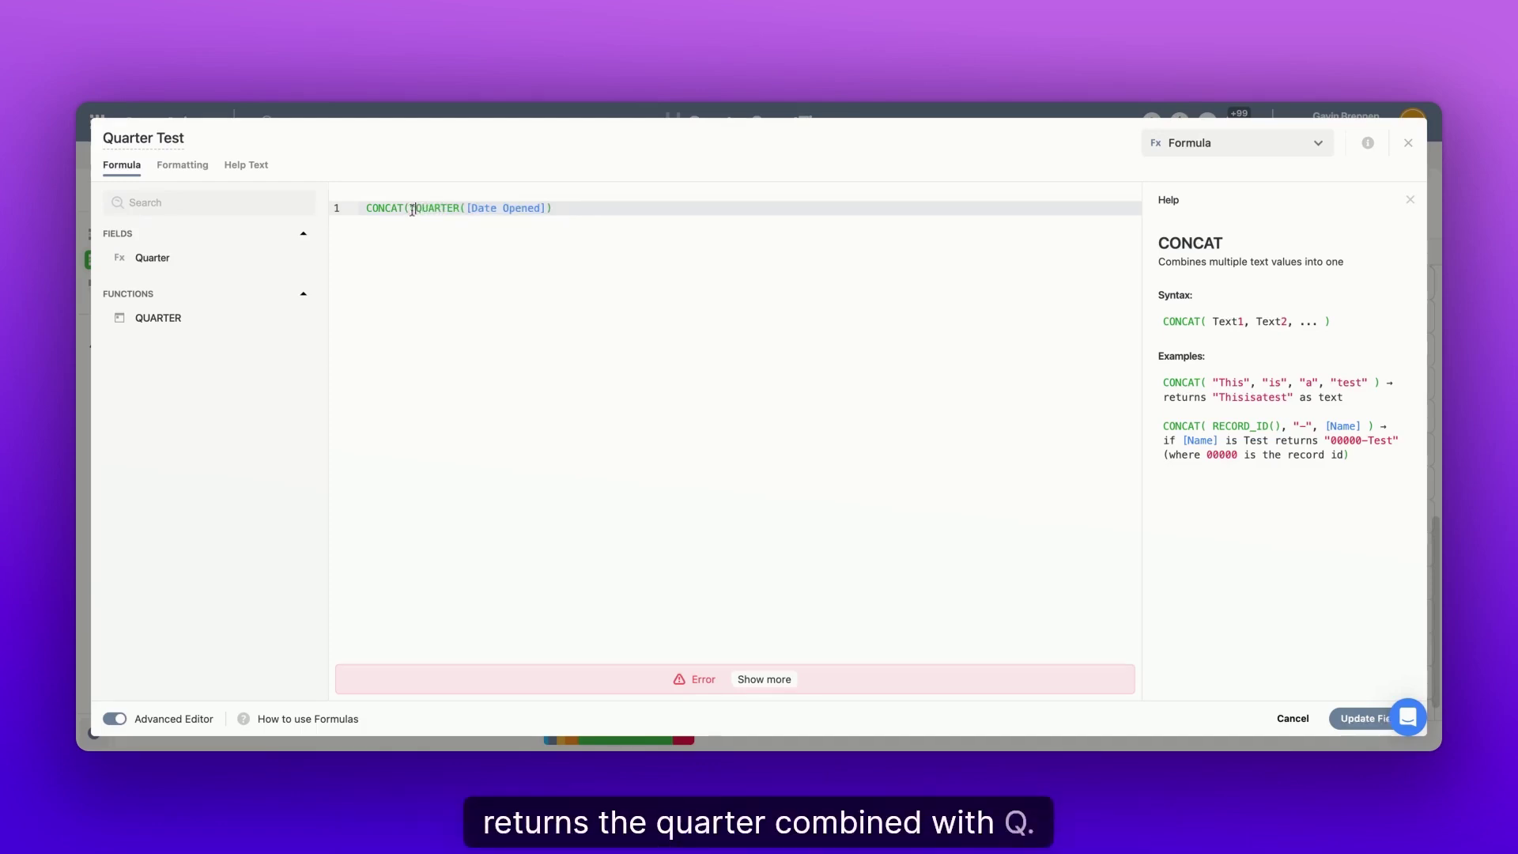
text("Q")
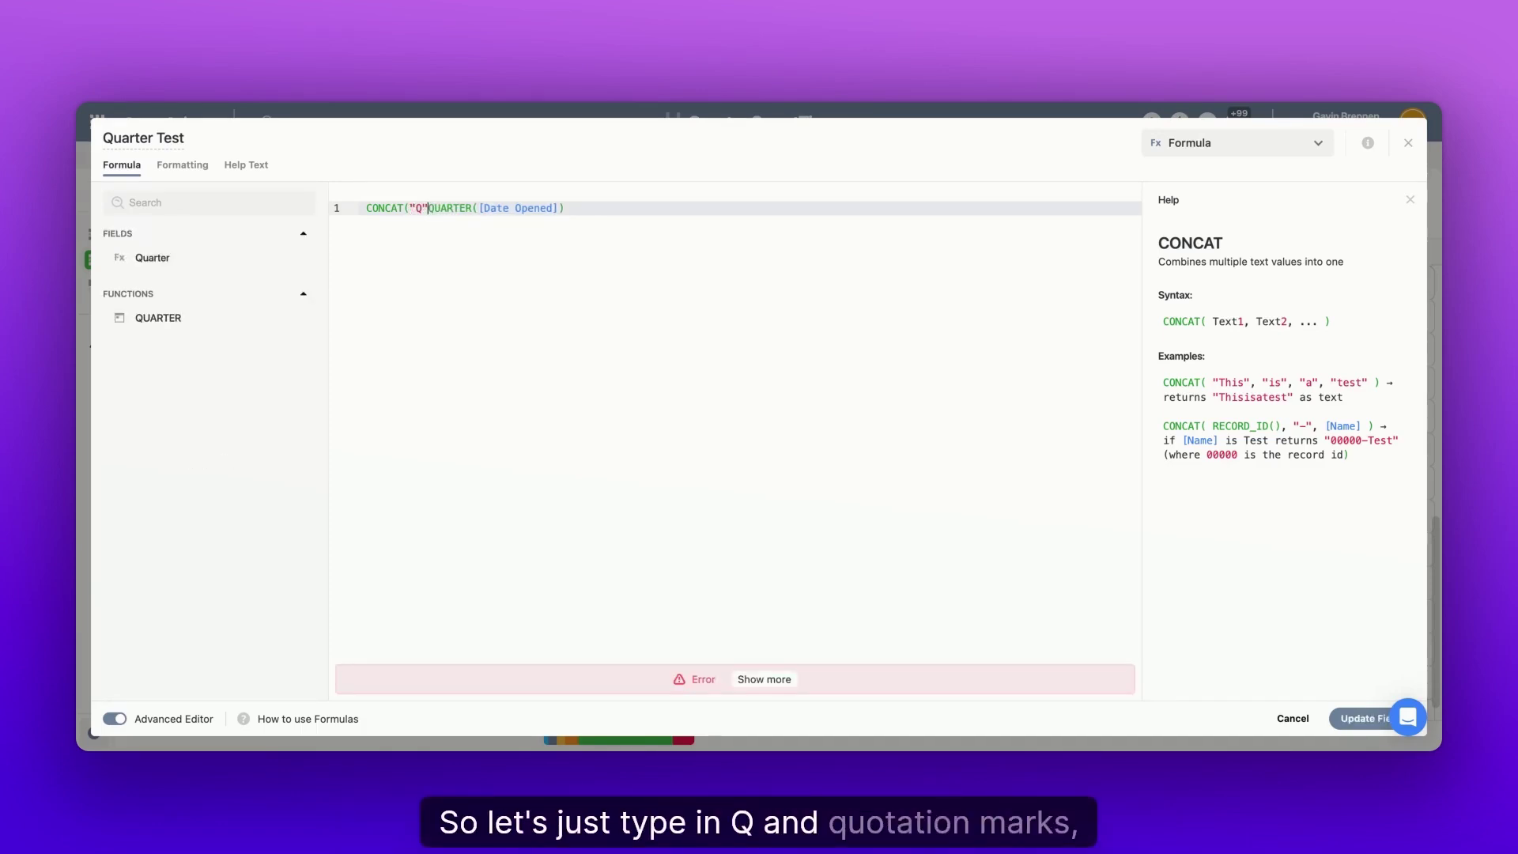
text(,)
click(613, 227)
text())
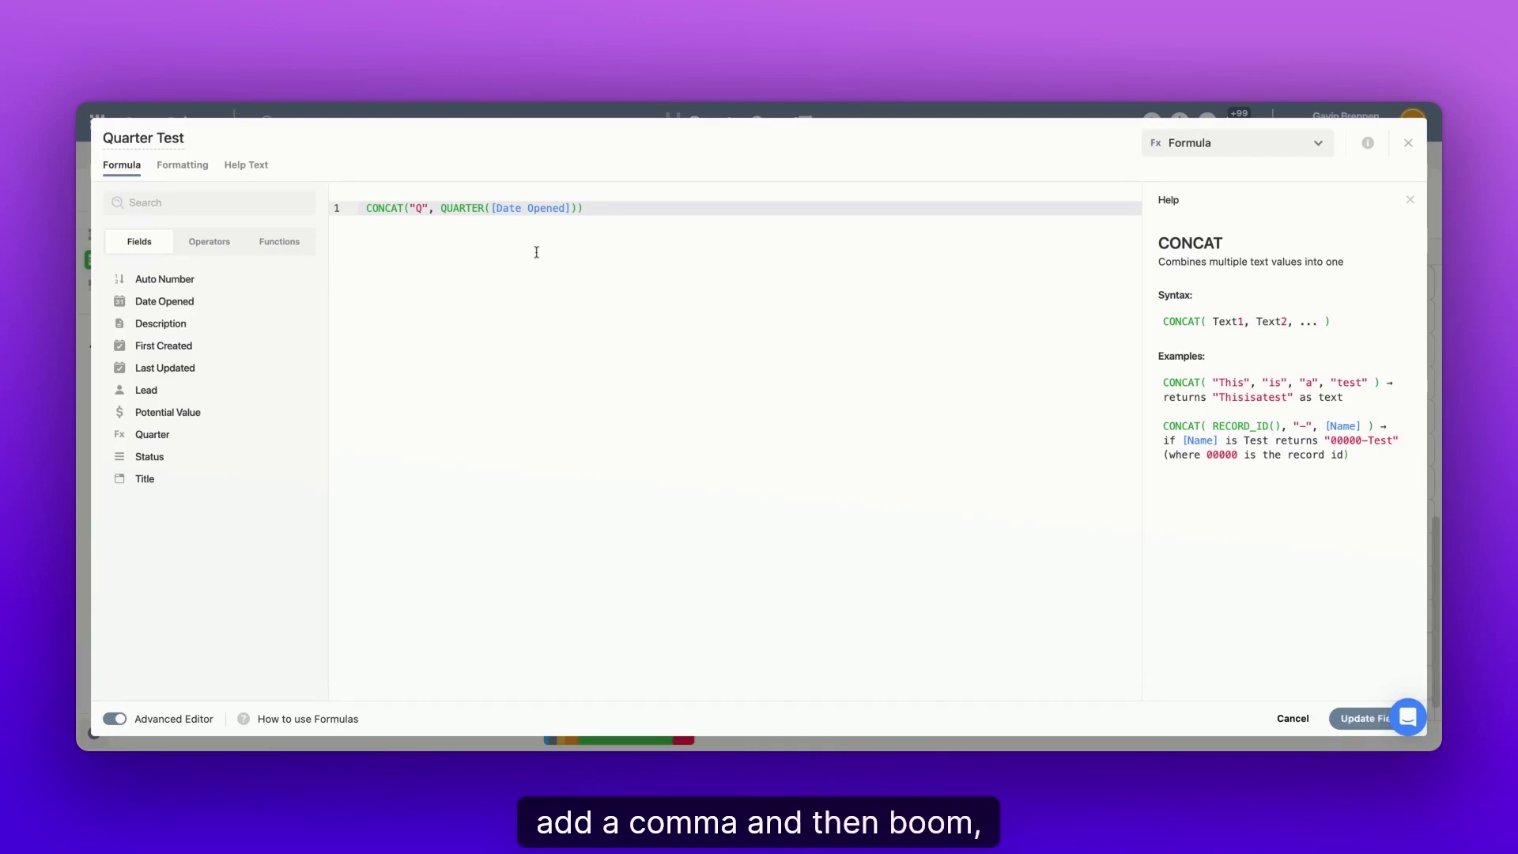
click(1356, 718)
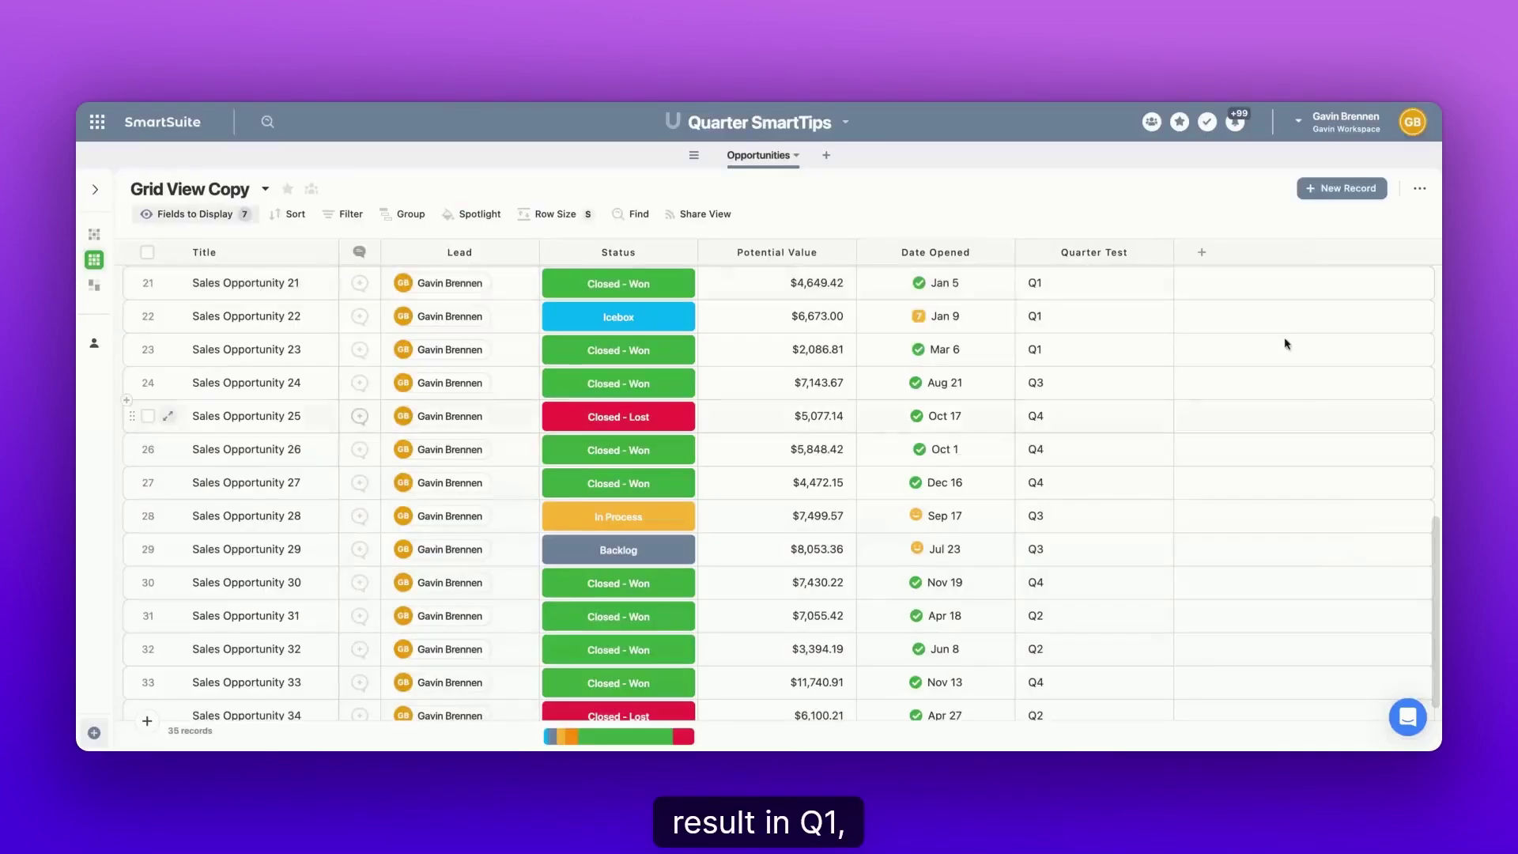
scroll(1186, 474, down, 3)
scroll(1198, 520, up, 5)
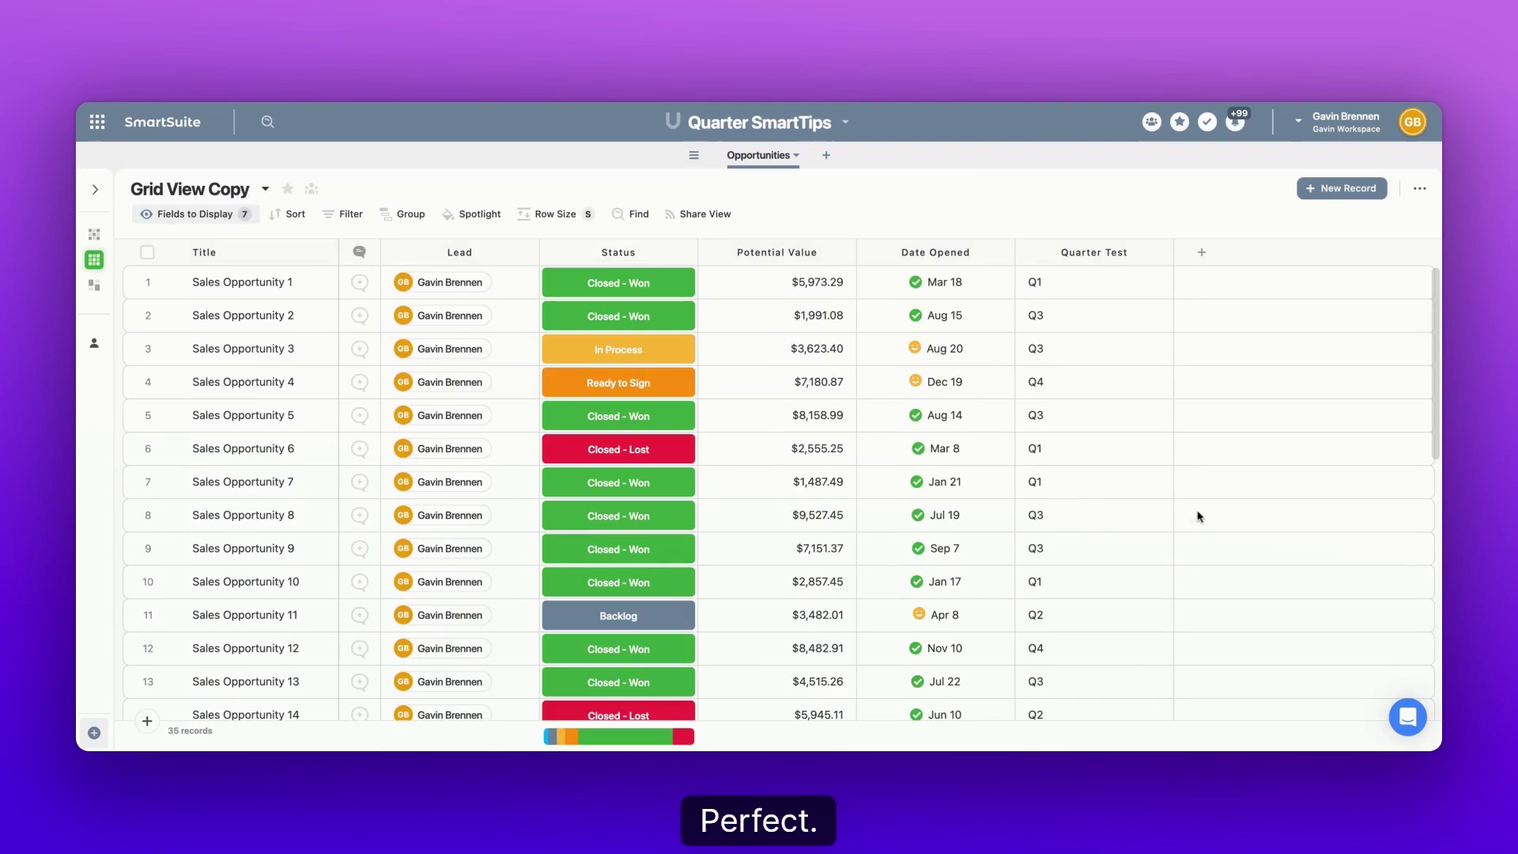
Reopen the Quarter Test formula and add a YEAR function after the QUARTER part
click(1162, 254)
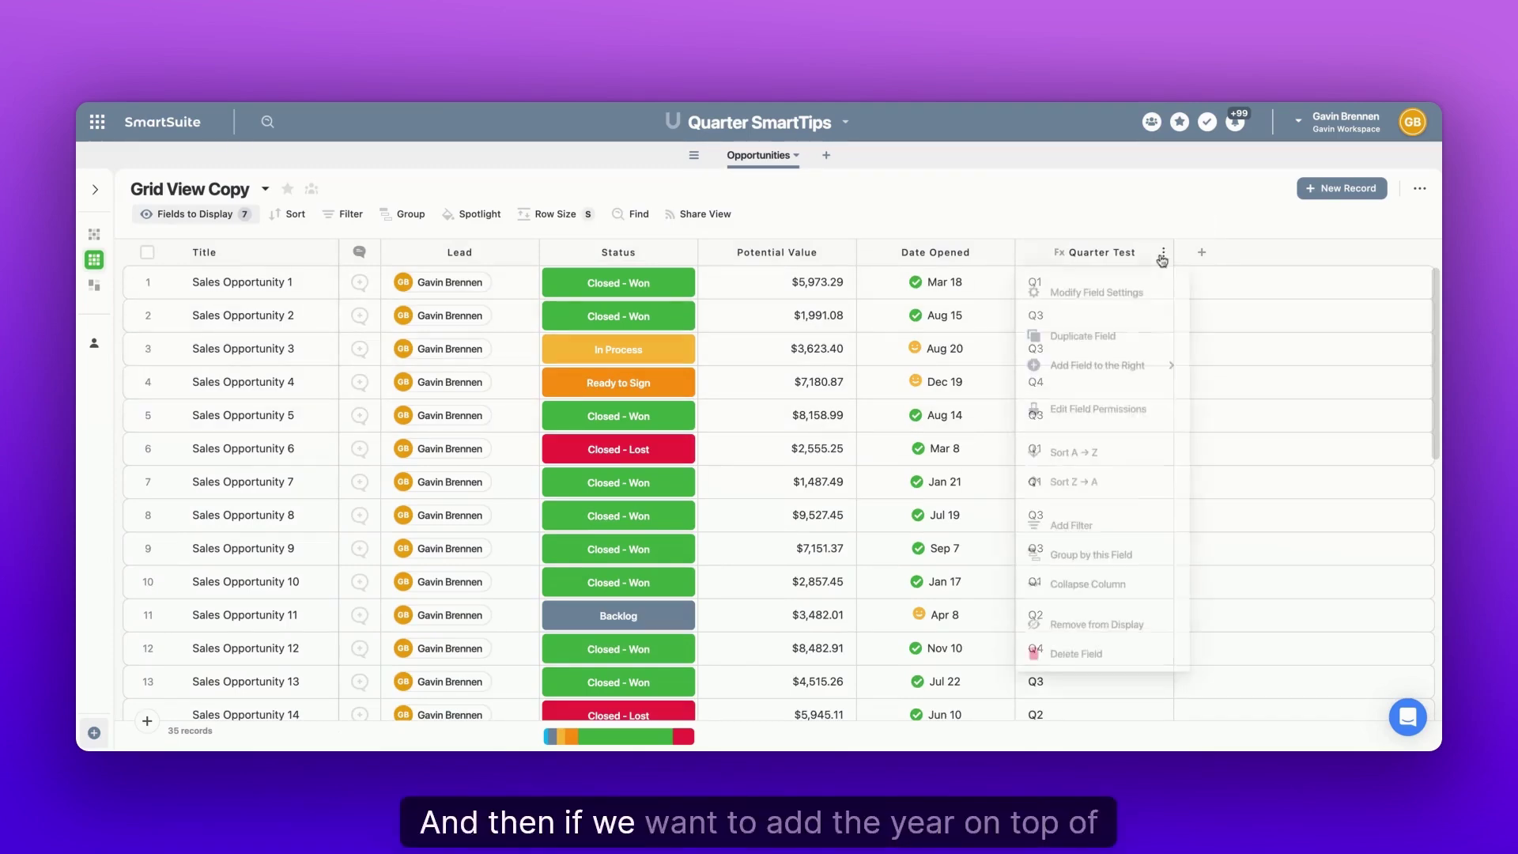
click(1095, 291)
click(578, 208)
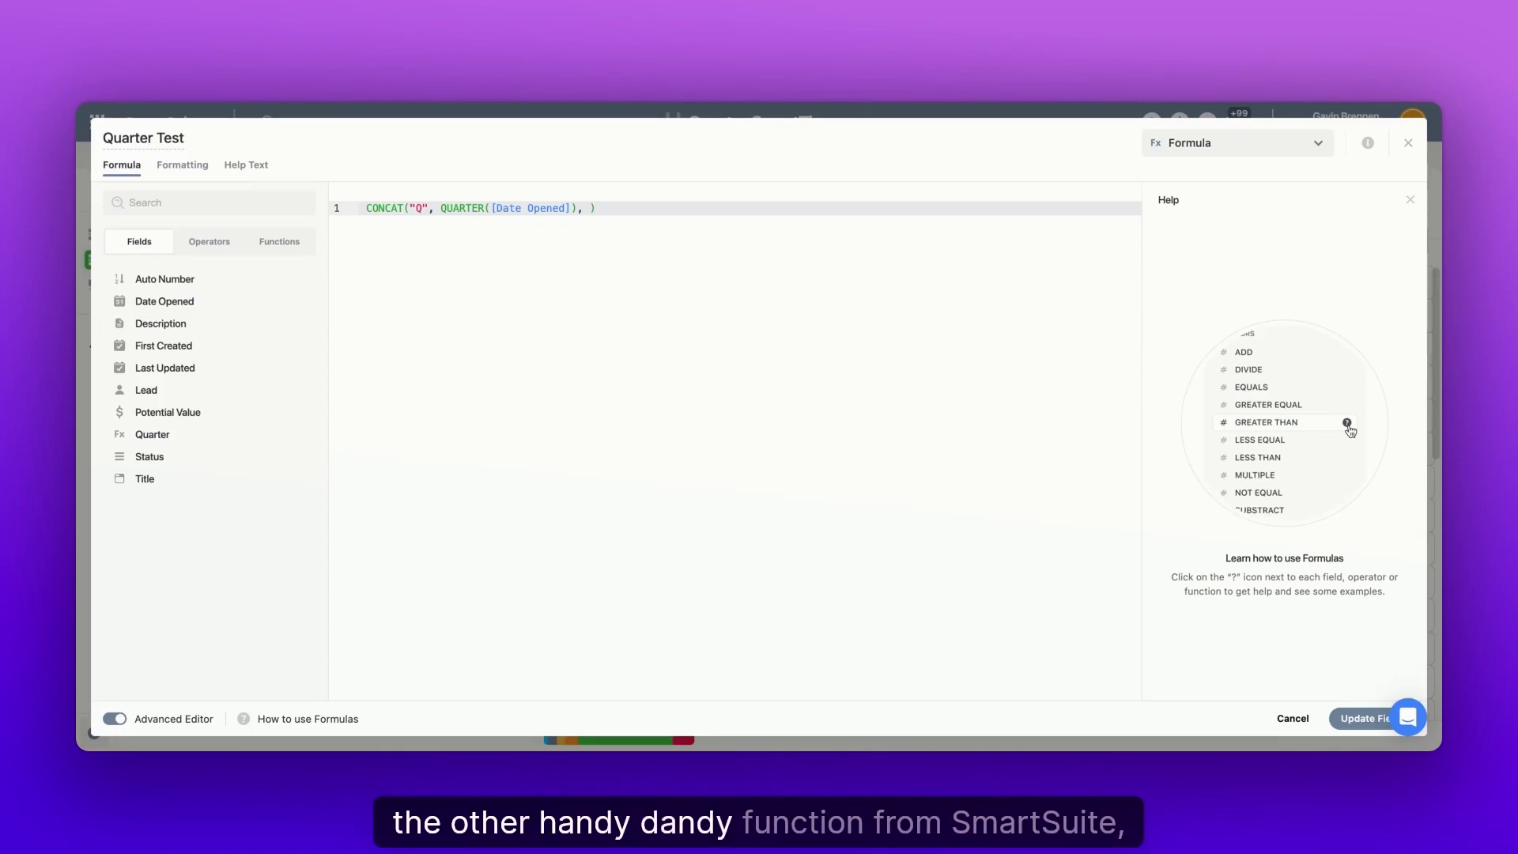
text(, year)
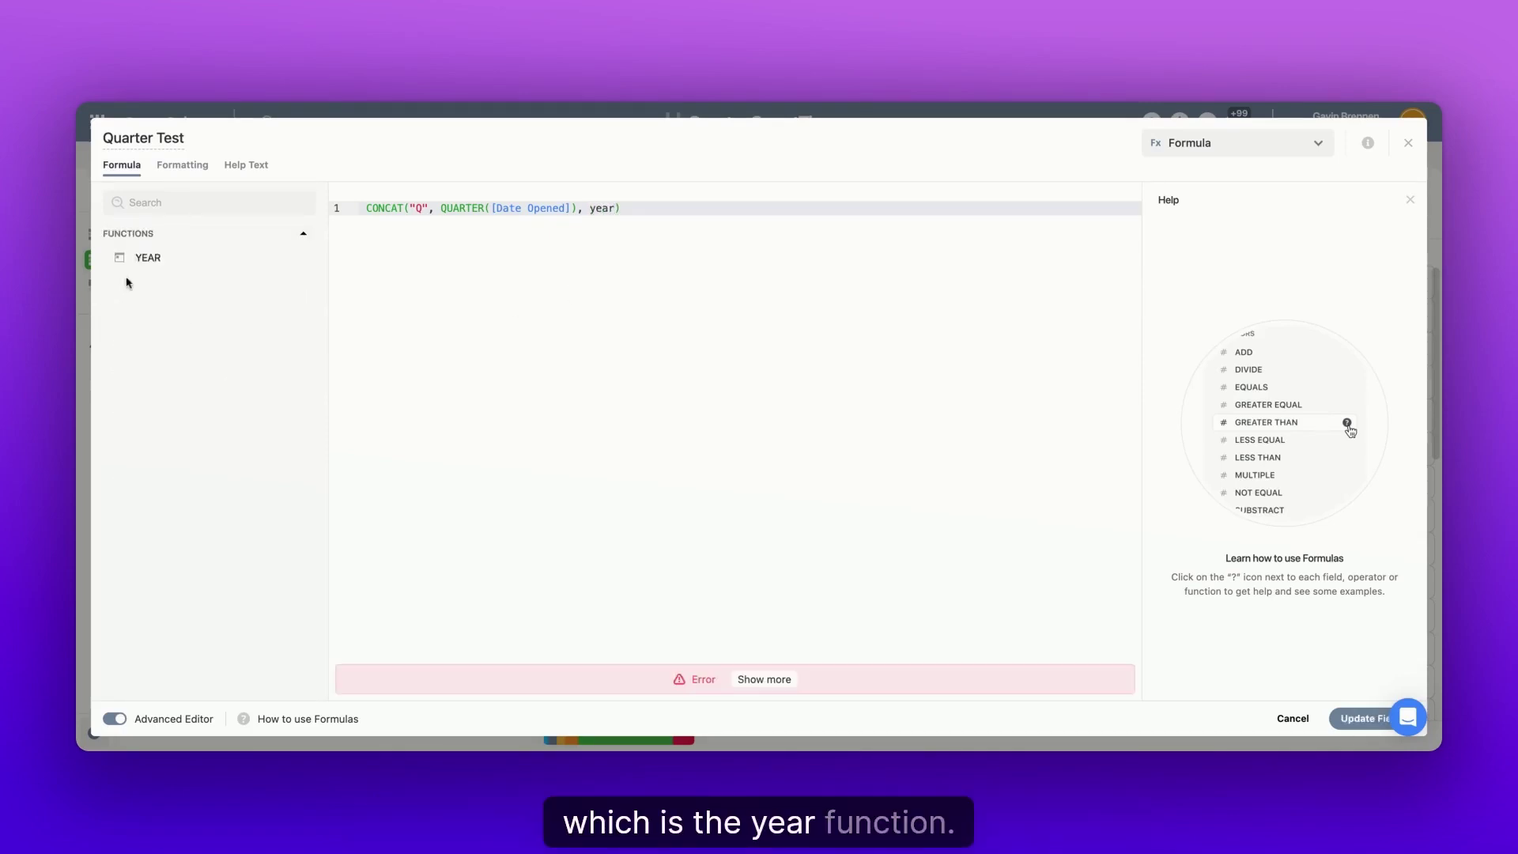
click(179, 268)
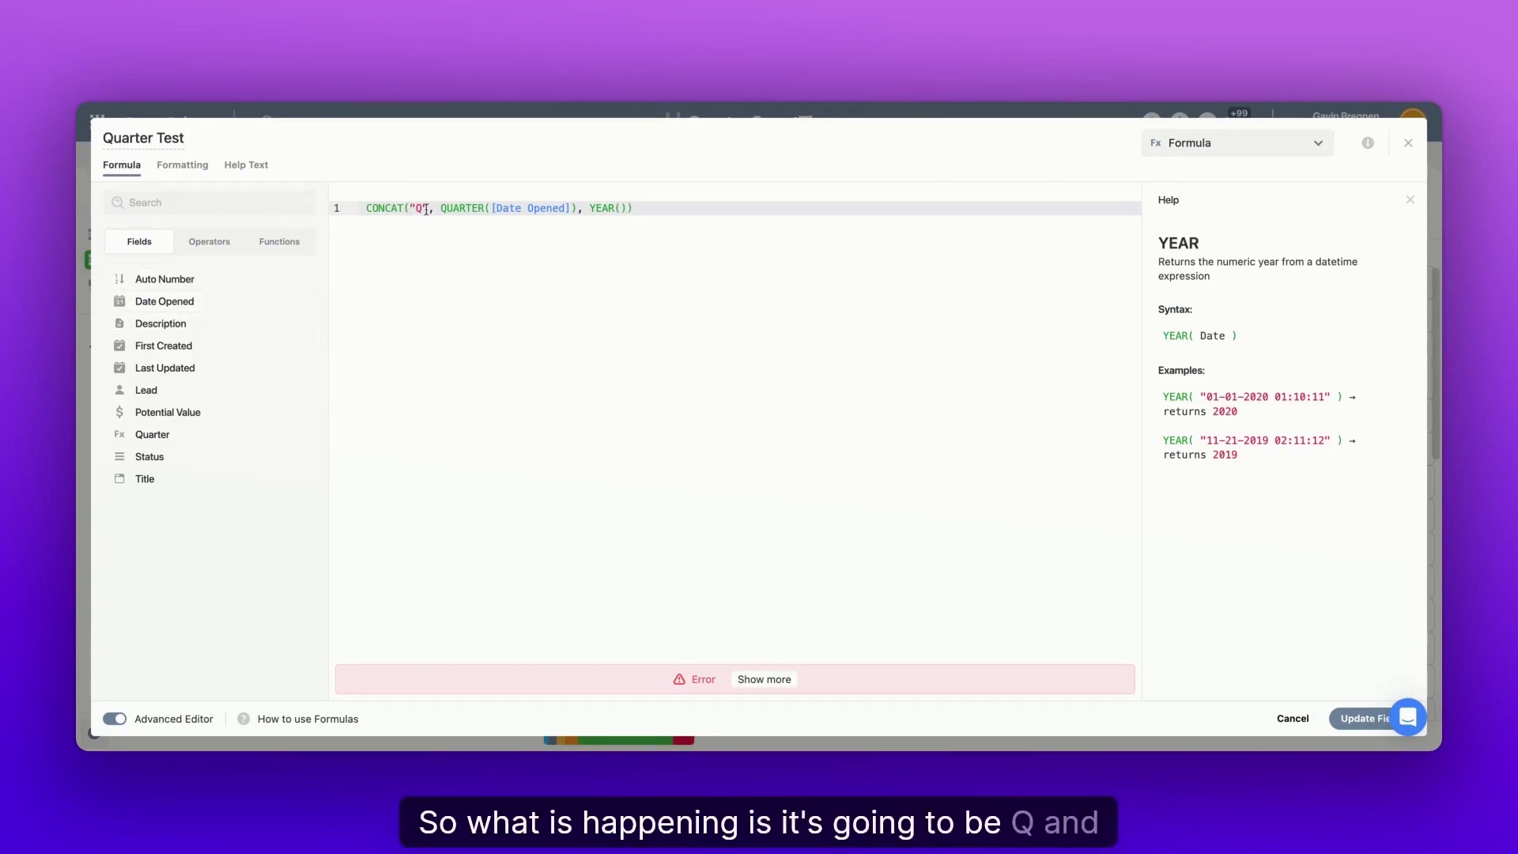
Finish it as CONCAT("Q", QUARTER([Date Opened]), " ", YEAR([Date Opened])) and save
drag(435, 208, 584, 204)
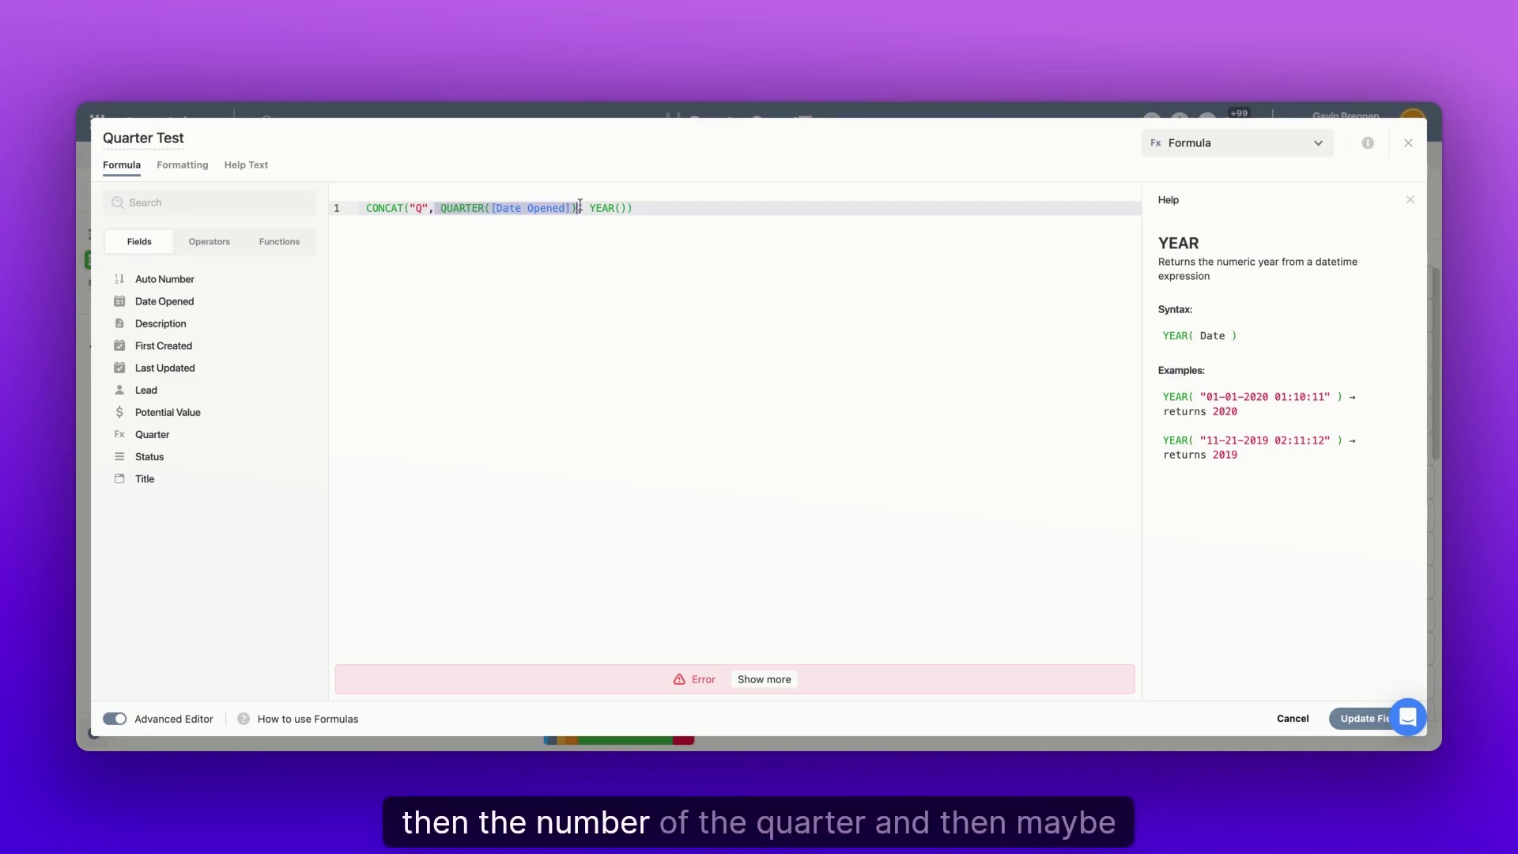
click(585, 207)
text(" ",)
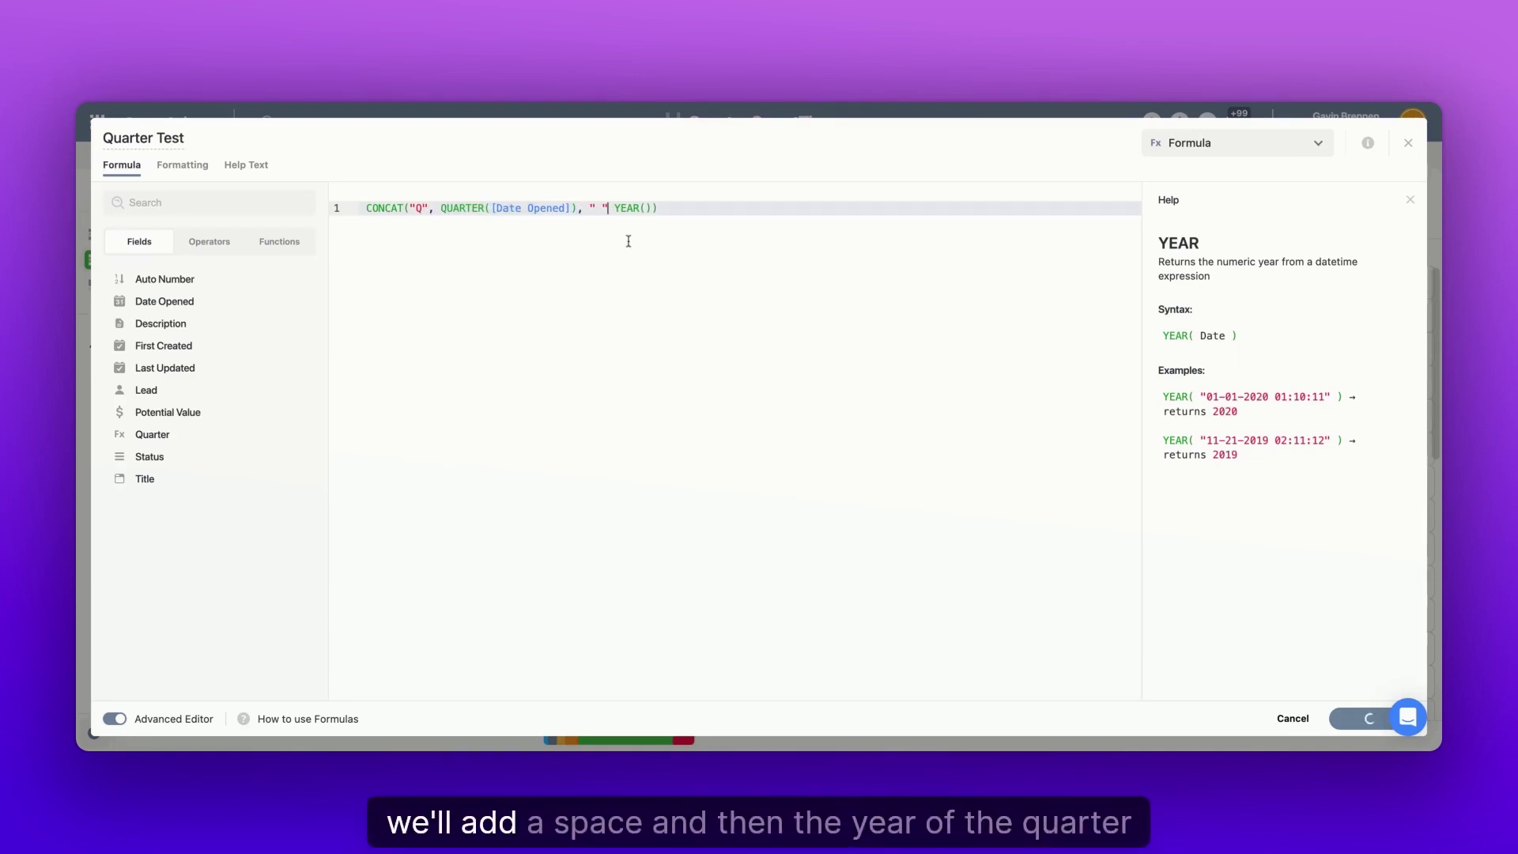
click(648, 207)
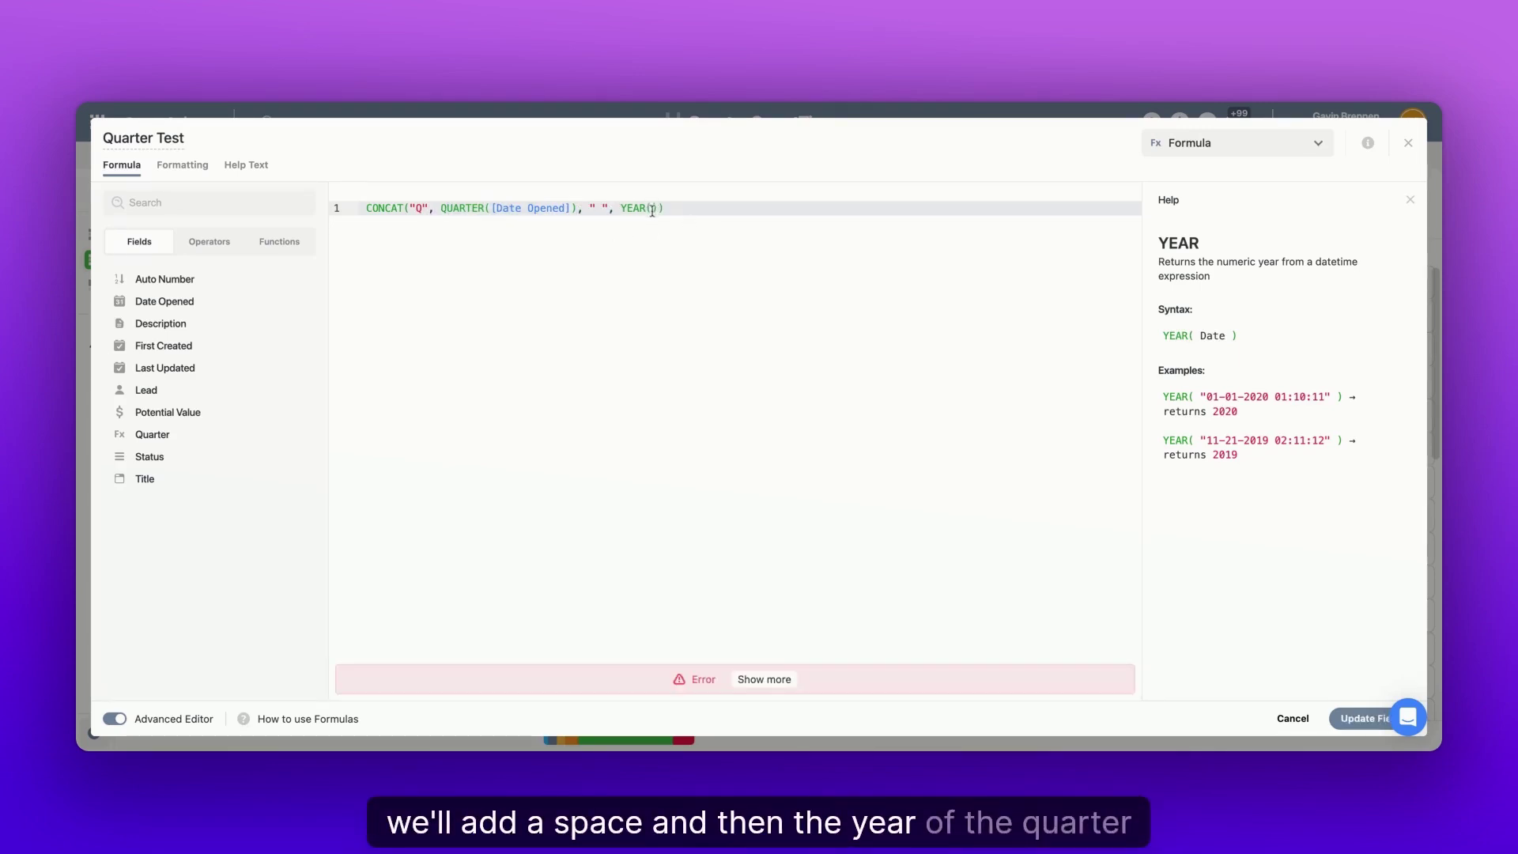
text(dat)
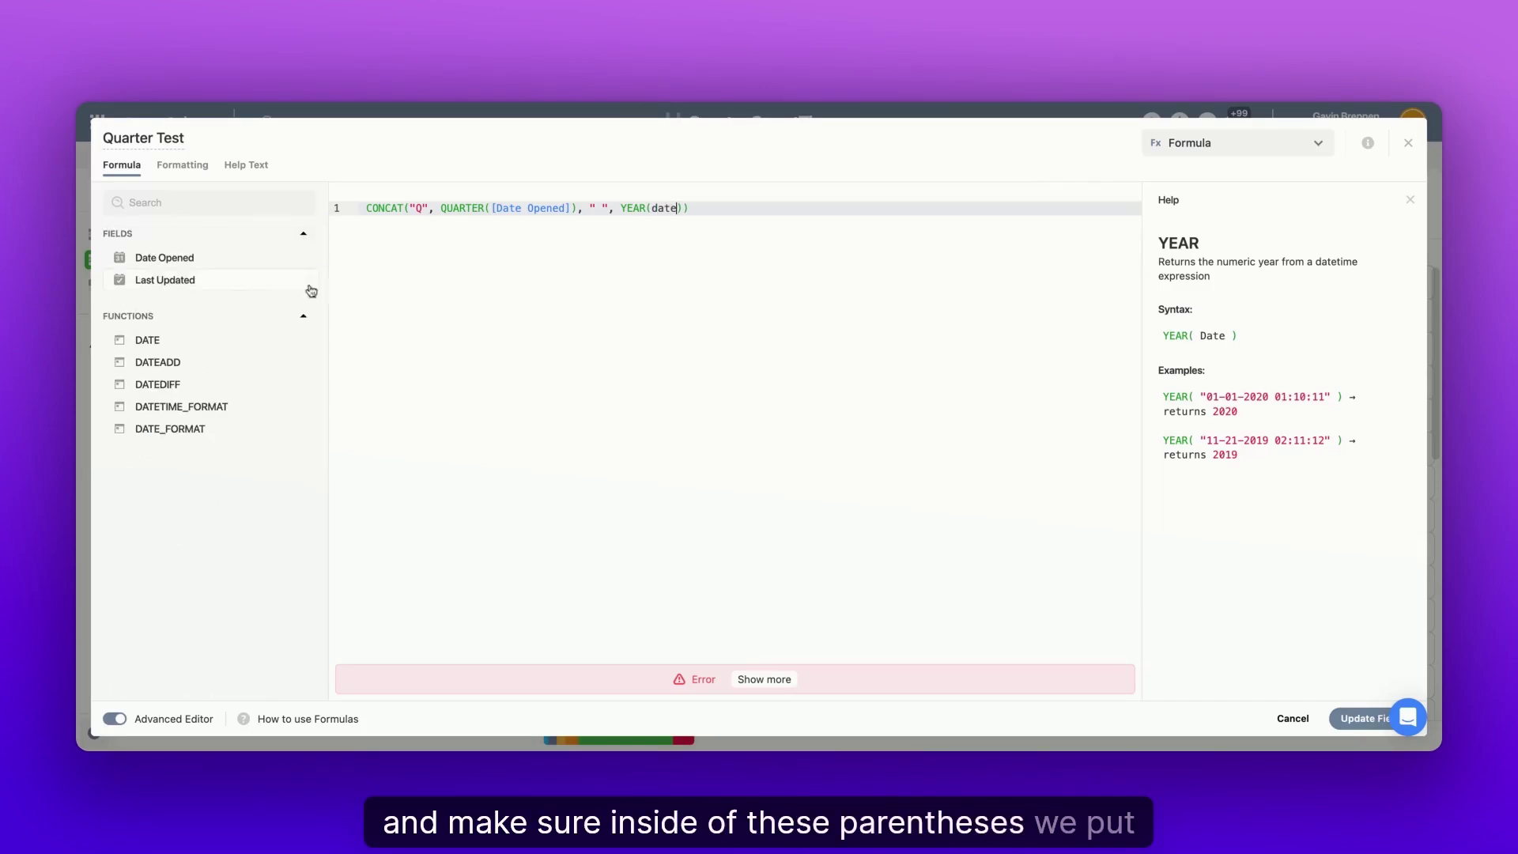
text(e)
click(305, 258)
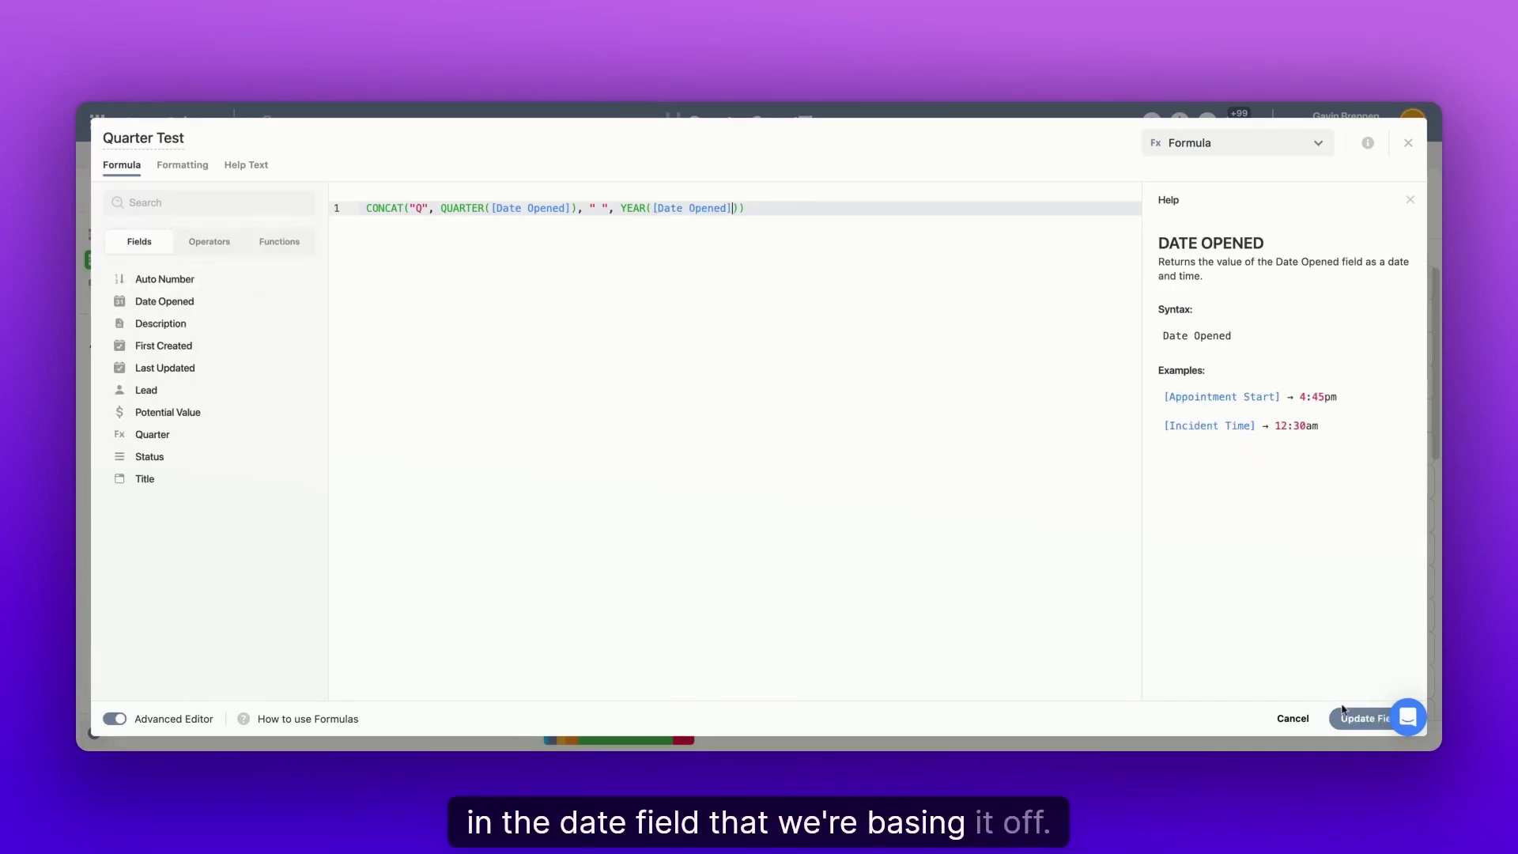
click(1359, 718)
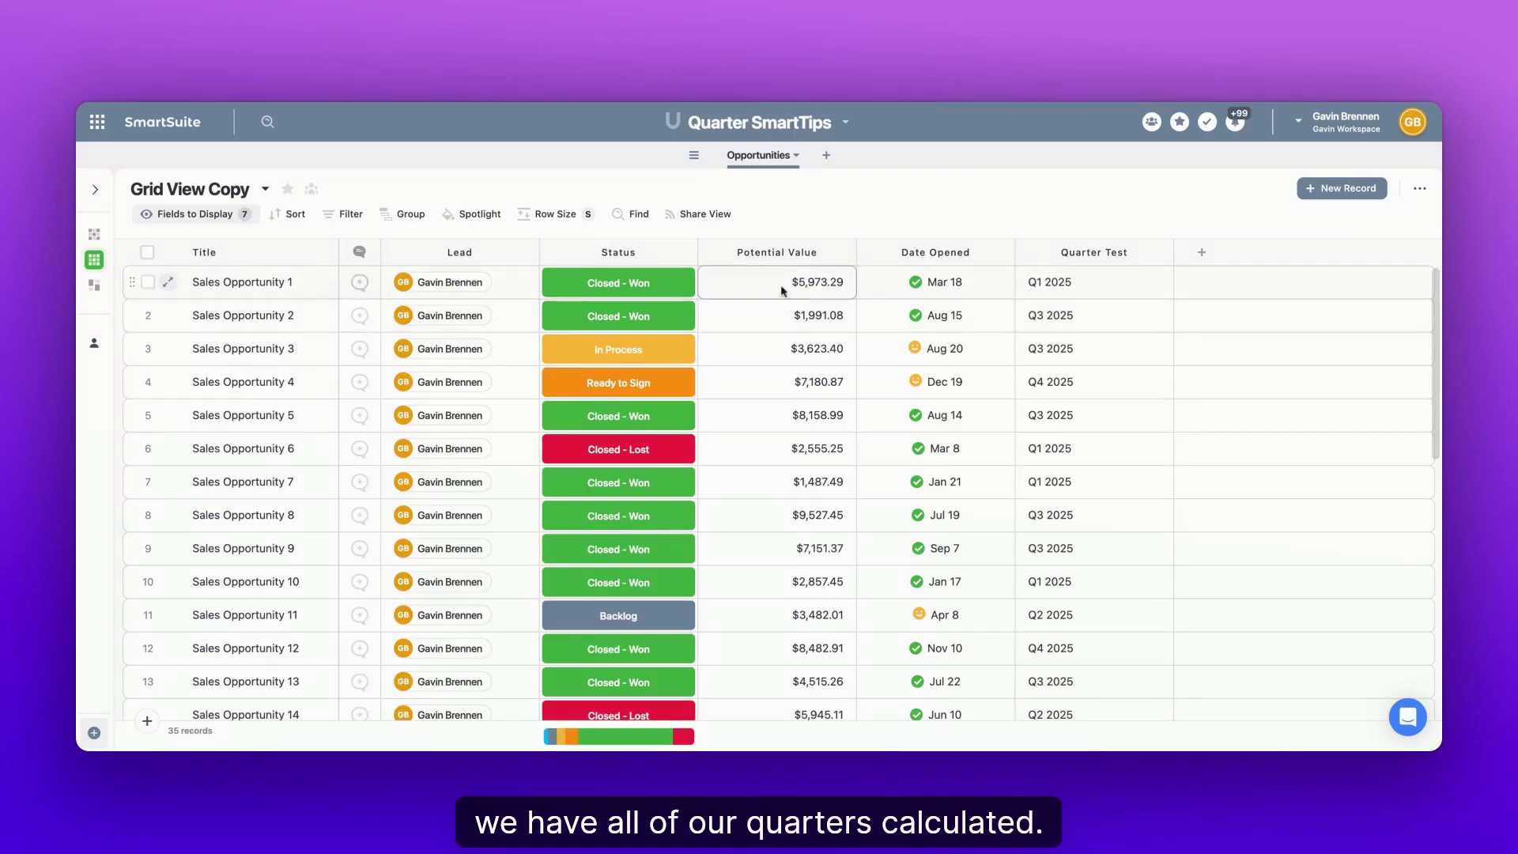
Change the grid's grouping from Title to Quarter, giving Q1 2025, Q2 2025 and Q3 2025 groups
click(410, 214)
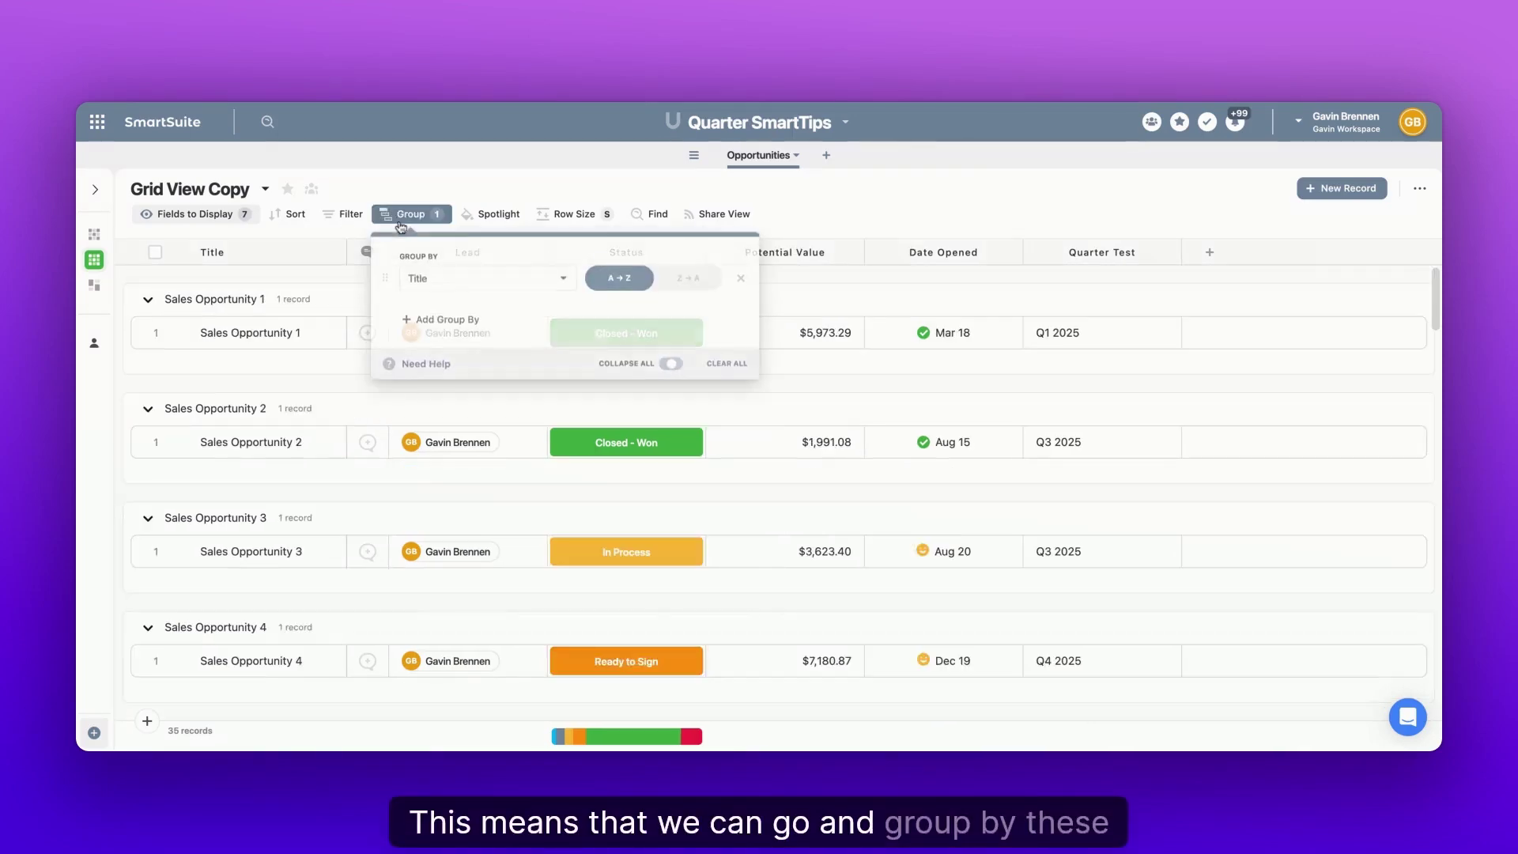
click(460, 275)
text(quart)
click(451, 339)
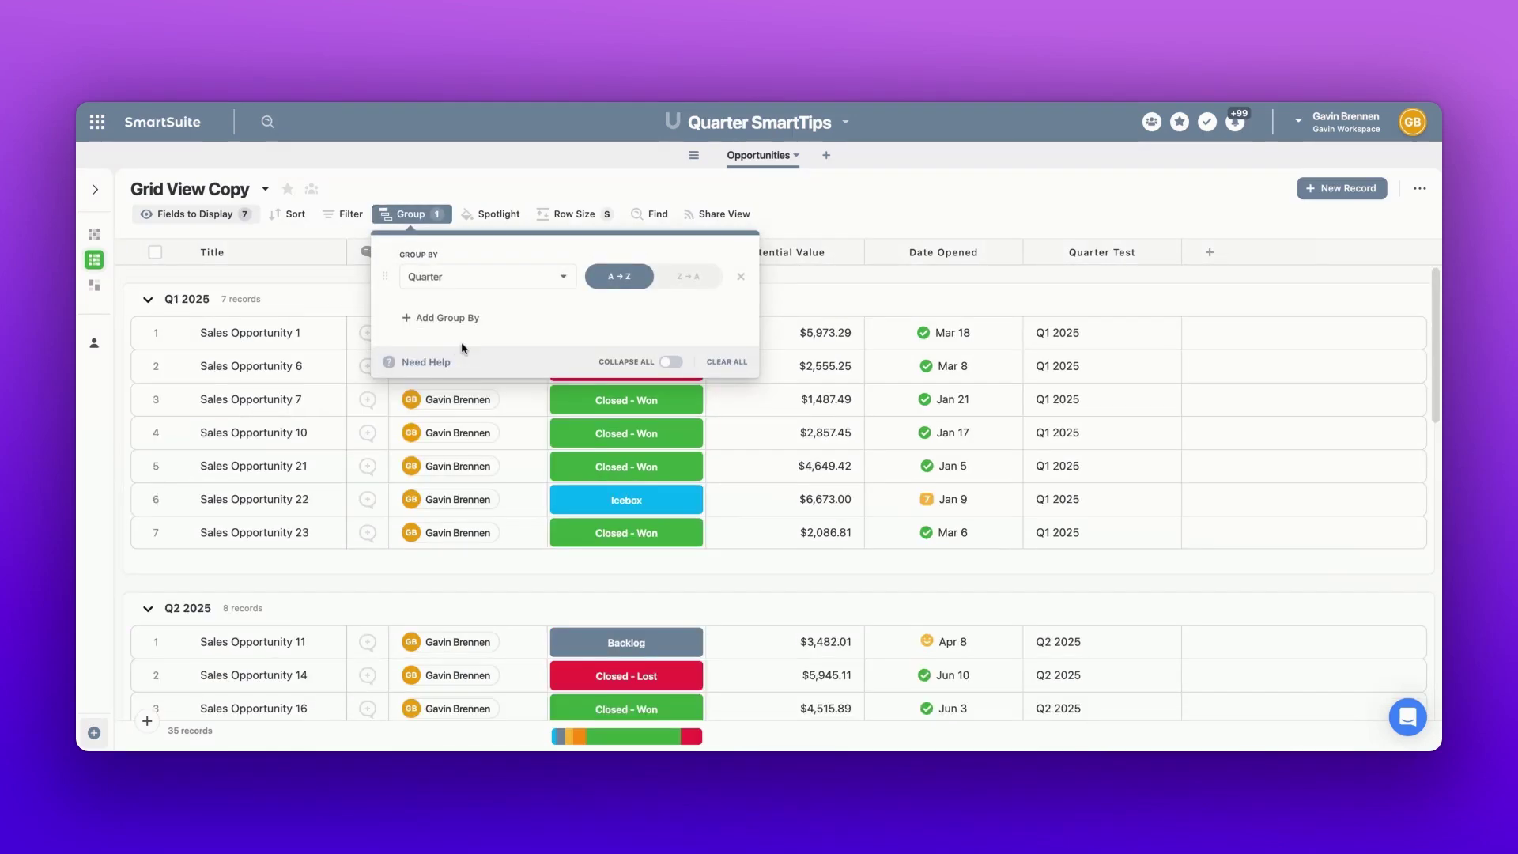
click(1007, 174)
scroll(668, 397, down, 15)
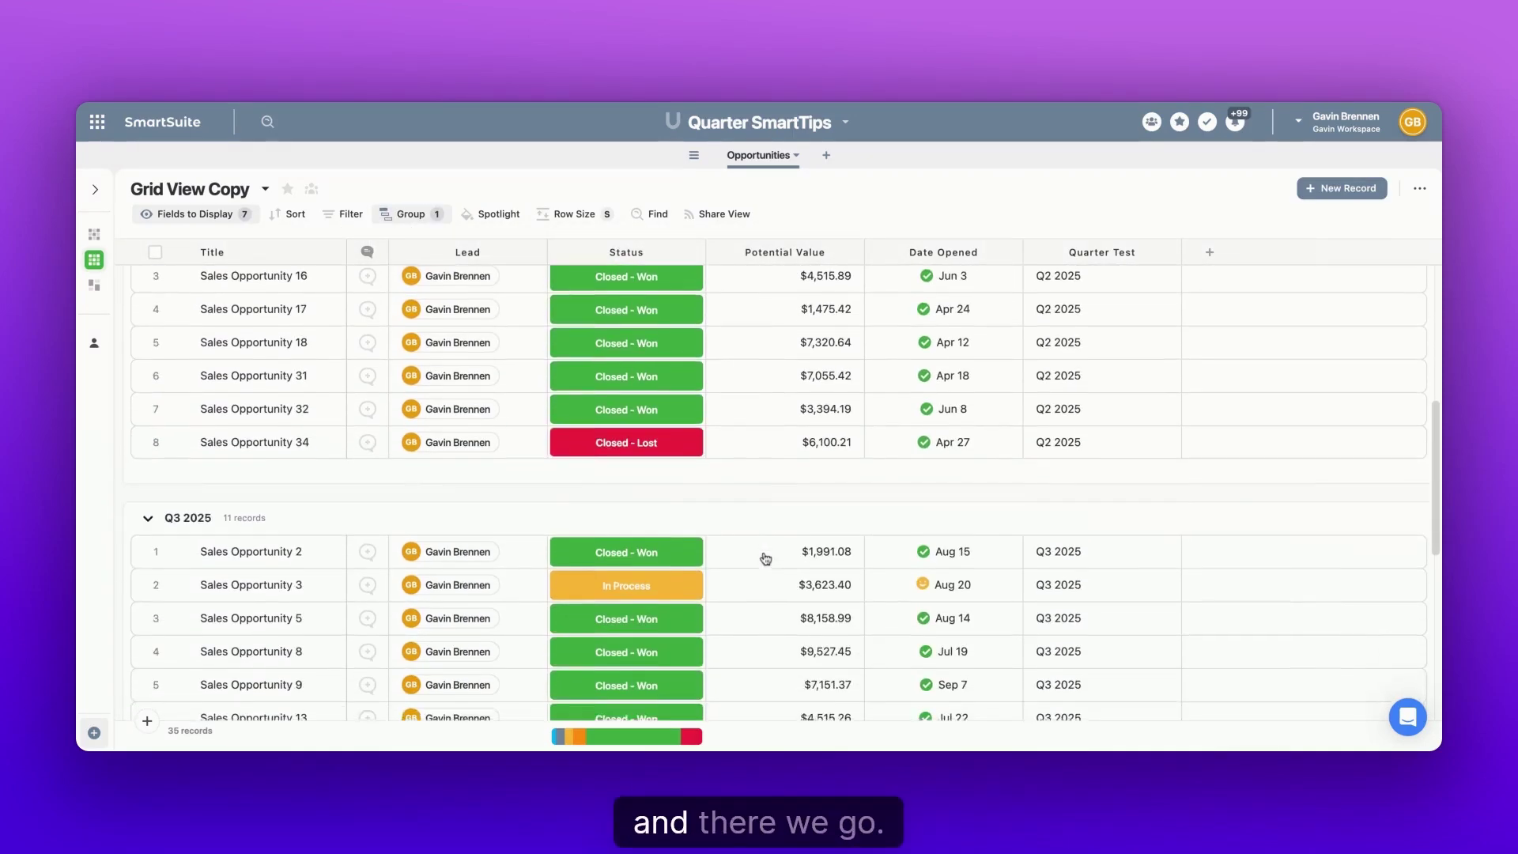
scroll(238, 310, up, 15)
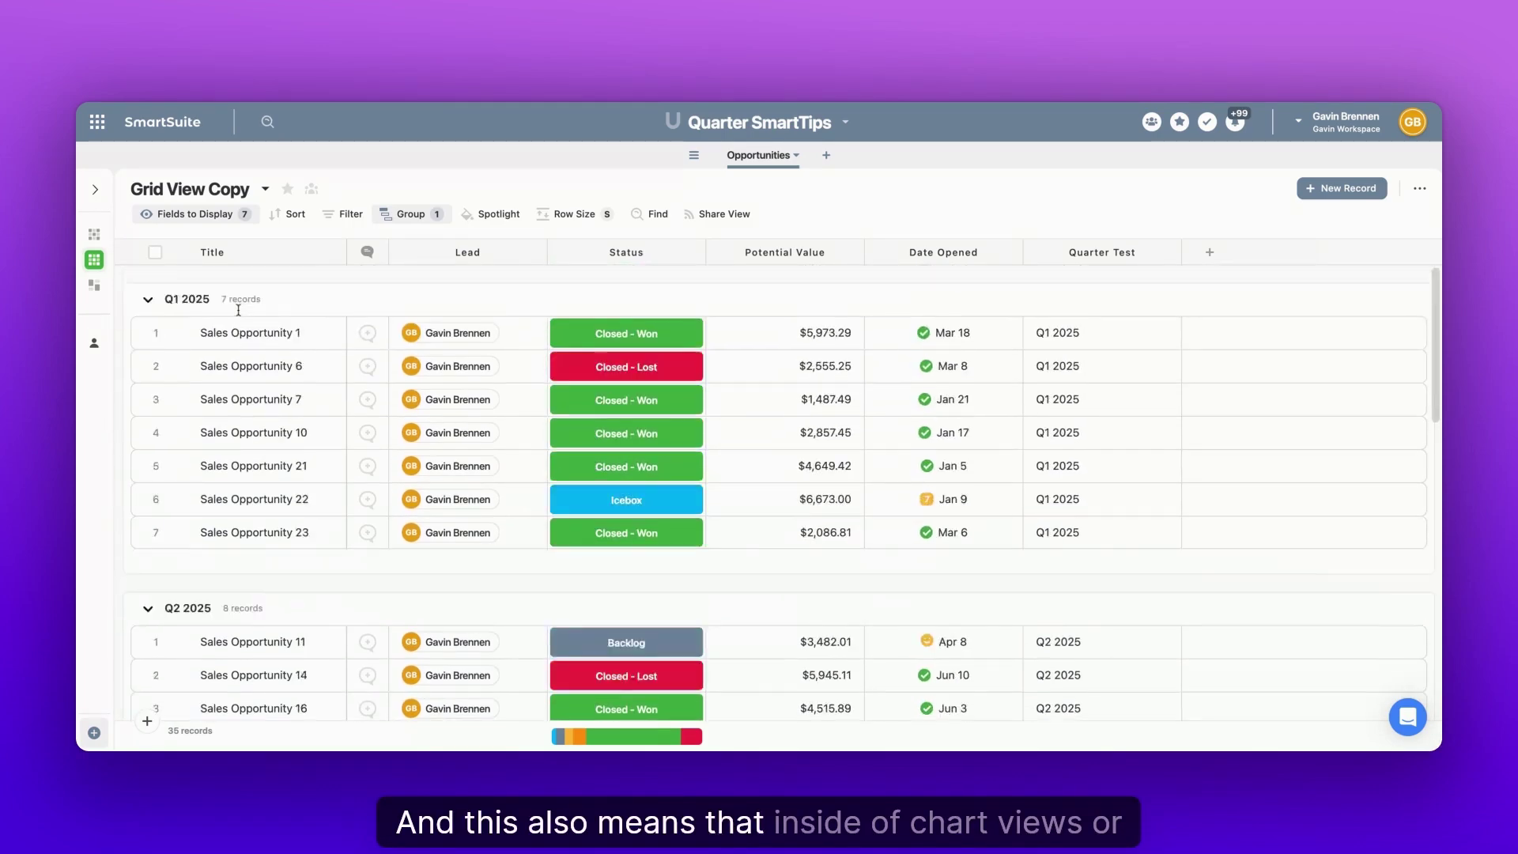
On the Dashboard, filter the Pipeline by Quarter chart's Status to Closed - Won, then Closed - Lost
click(93, 285)
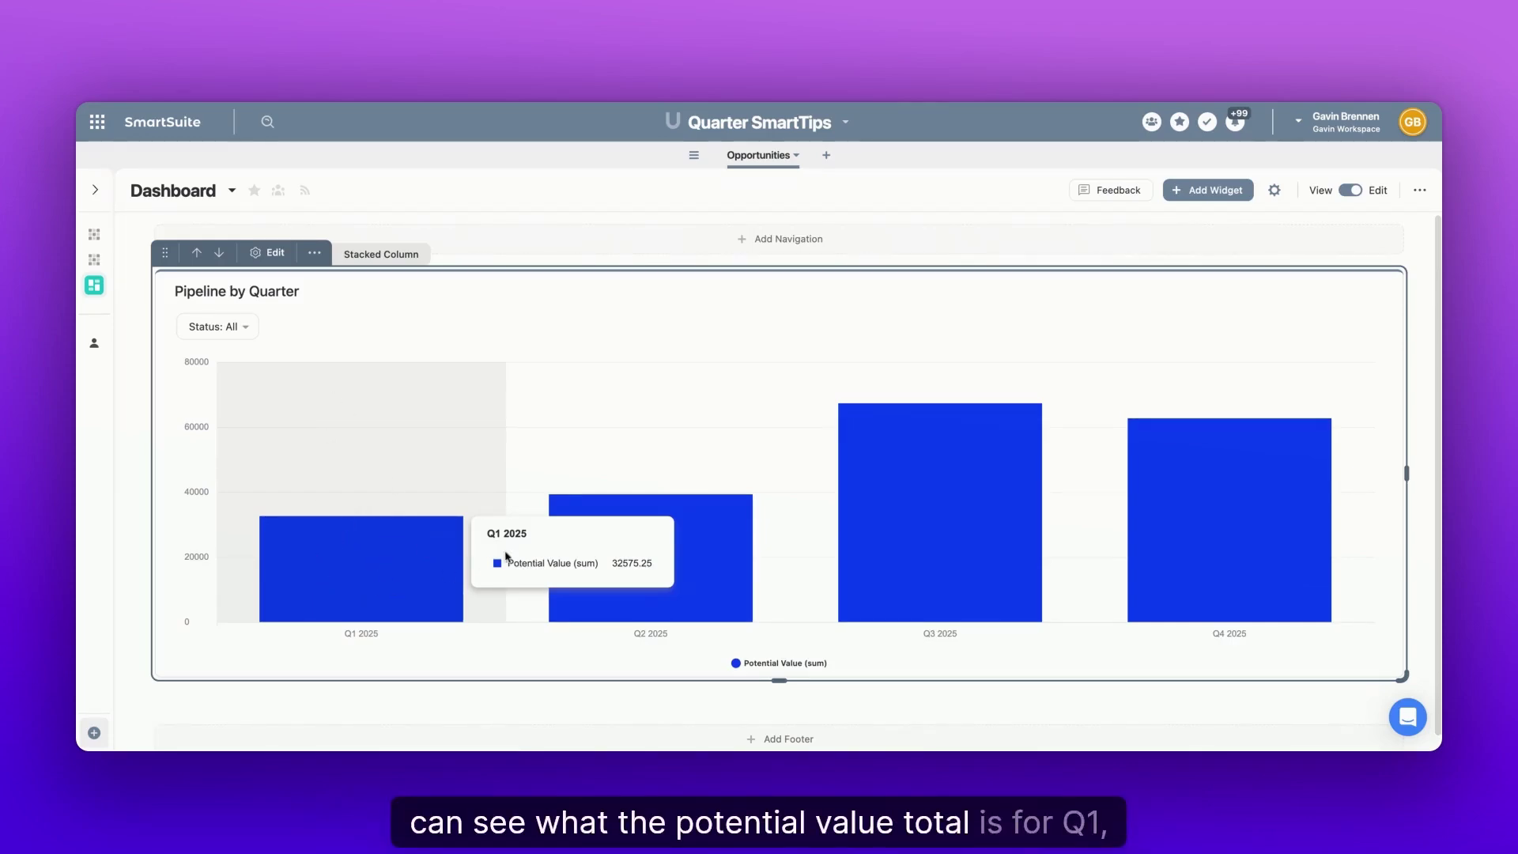
click(218, 328)
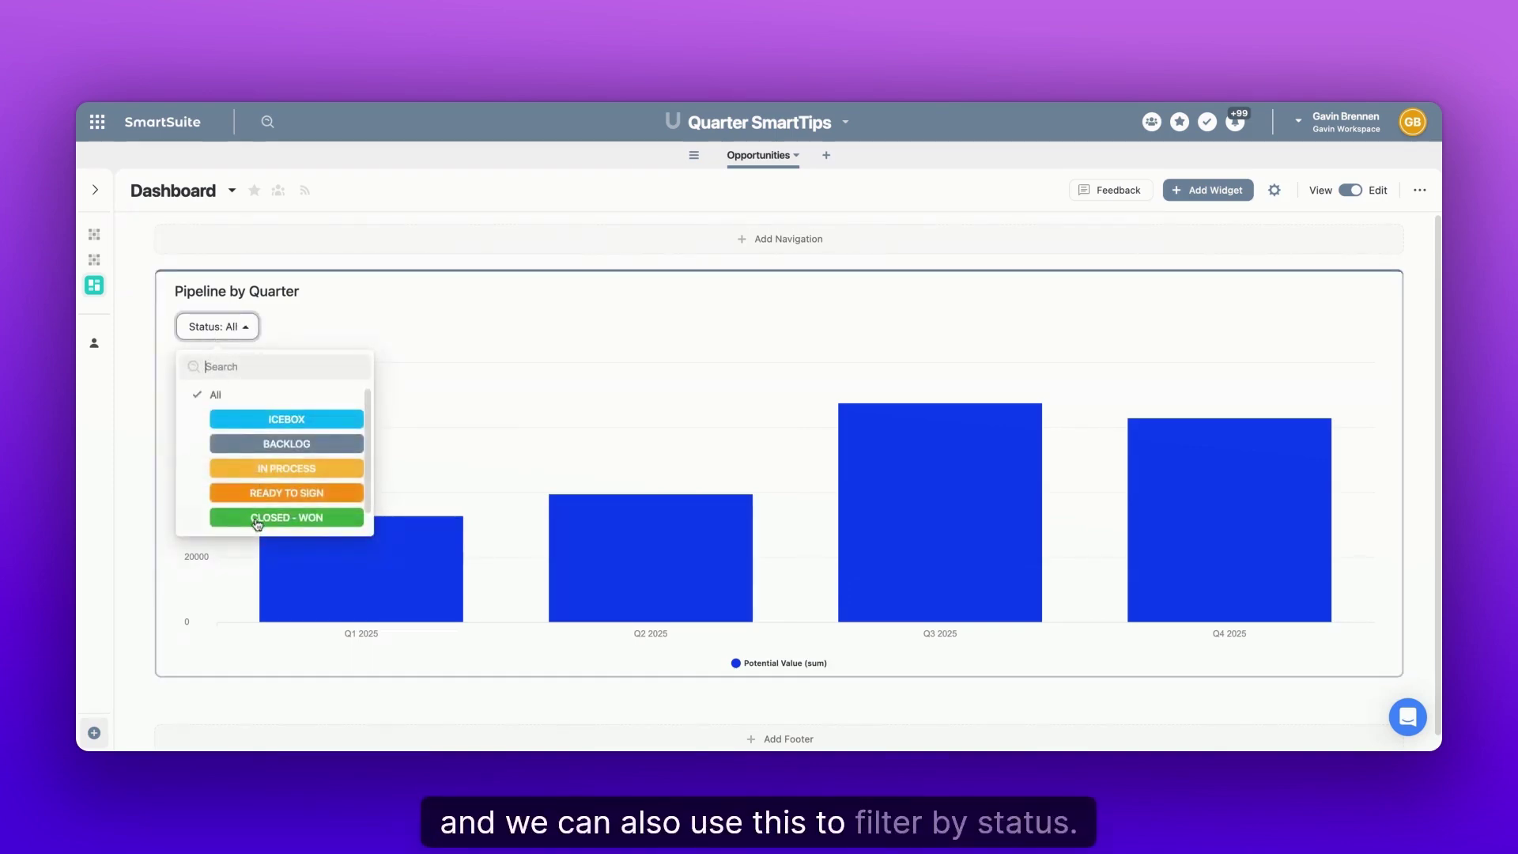
click(261, 518)
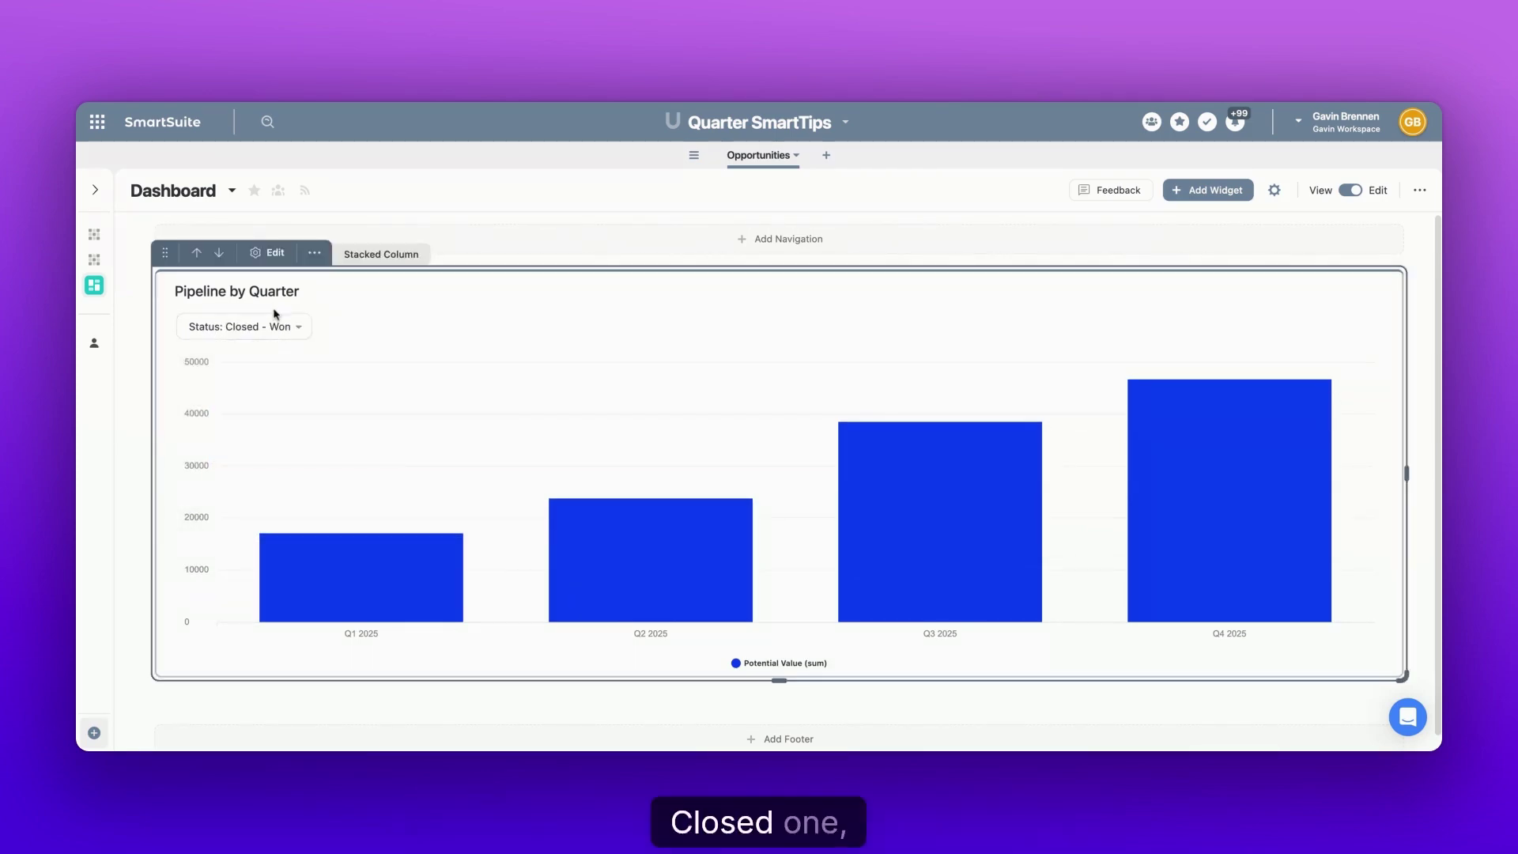
click(278, 324)
click(286, 522)
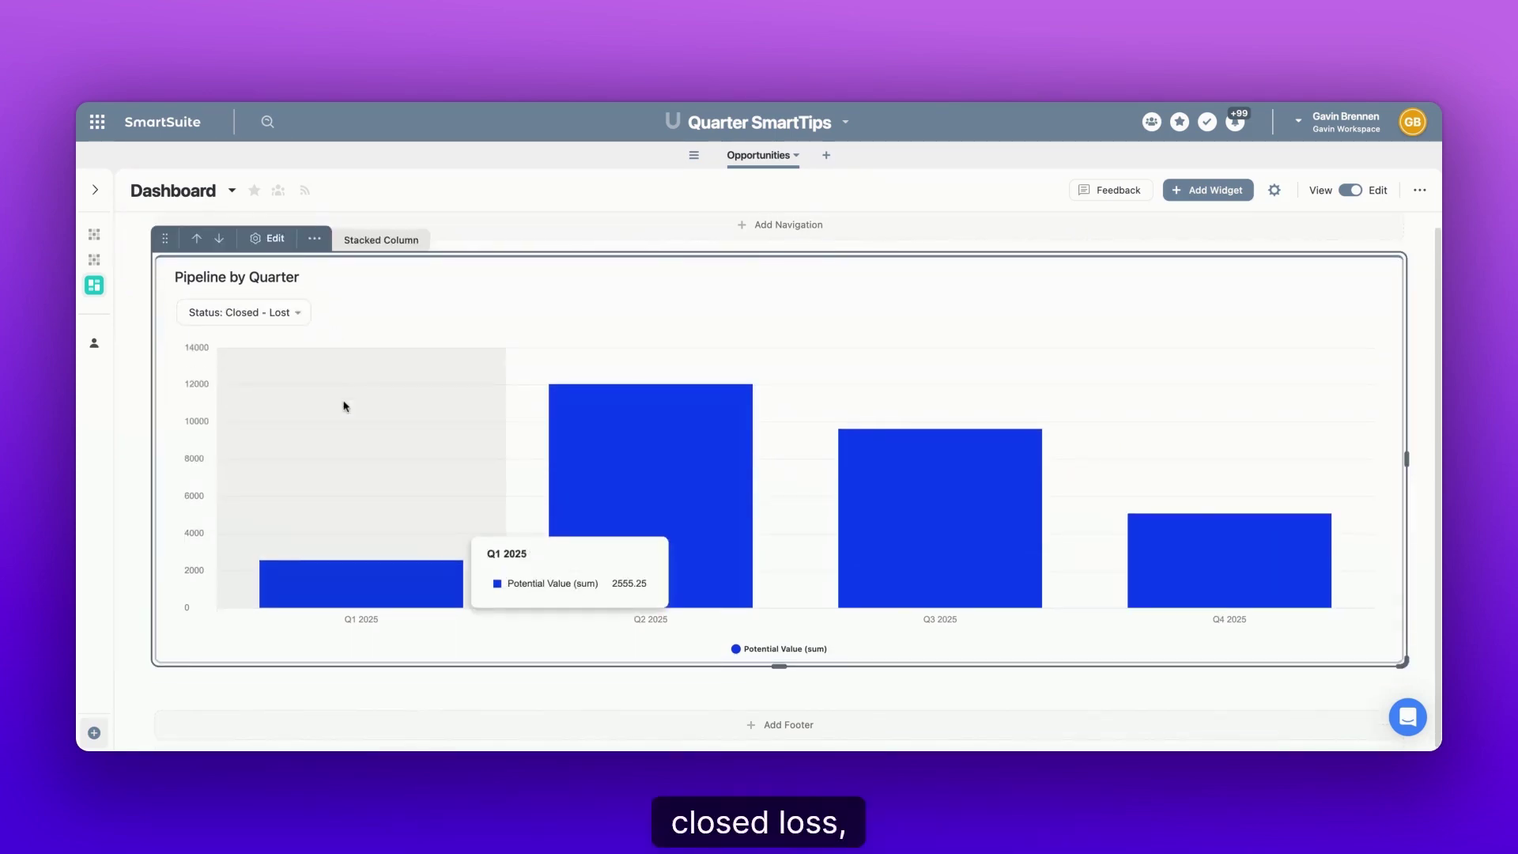